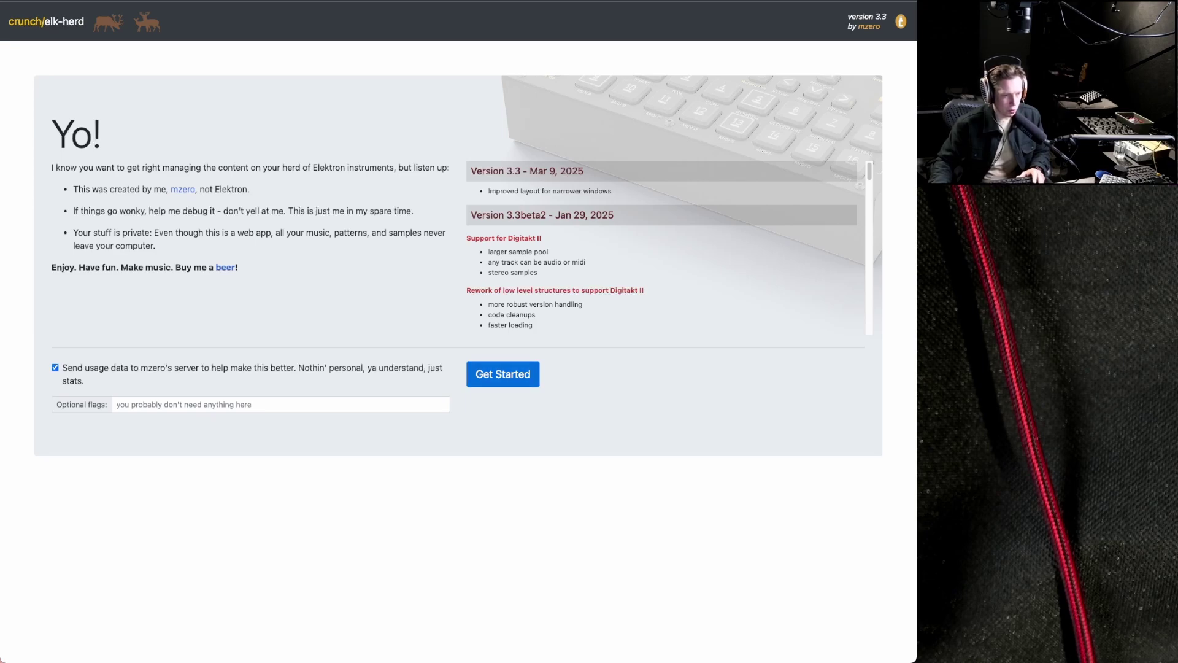
# - Start managing the connected Digitakt II, check its Project view and return to the Samples view
pyautogui.click(503, 374)
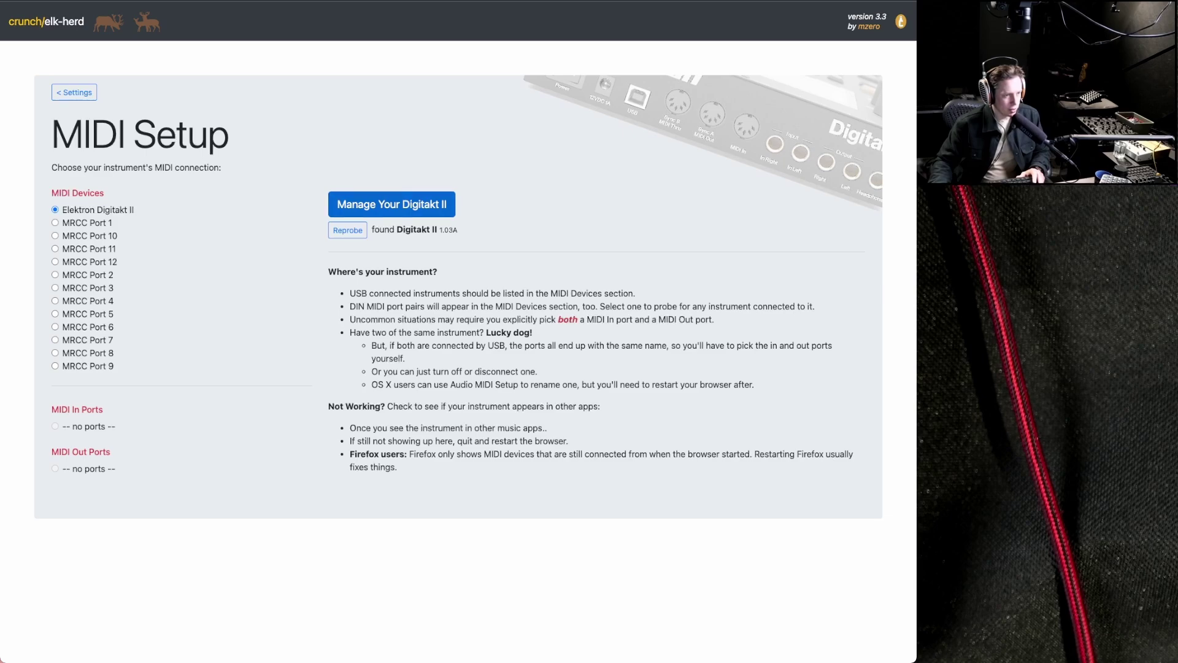
pyautogui.click(392, 204)
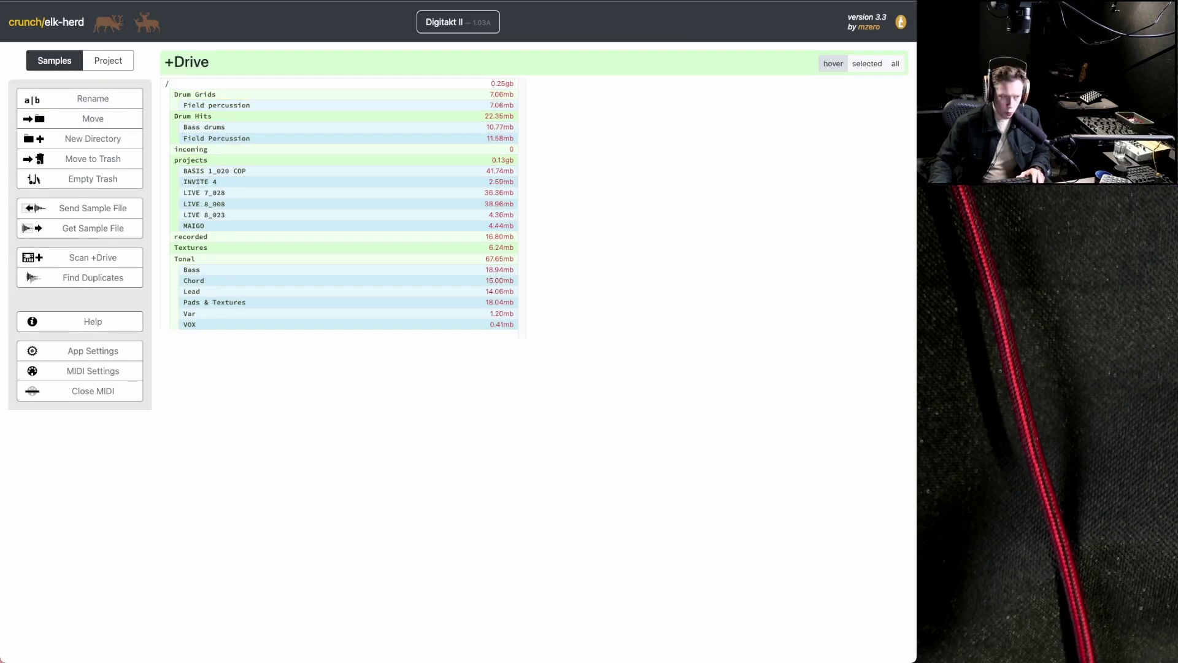
pyautogui.click(108, 60)
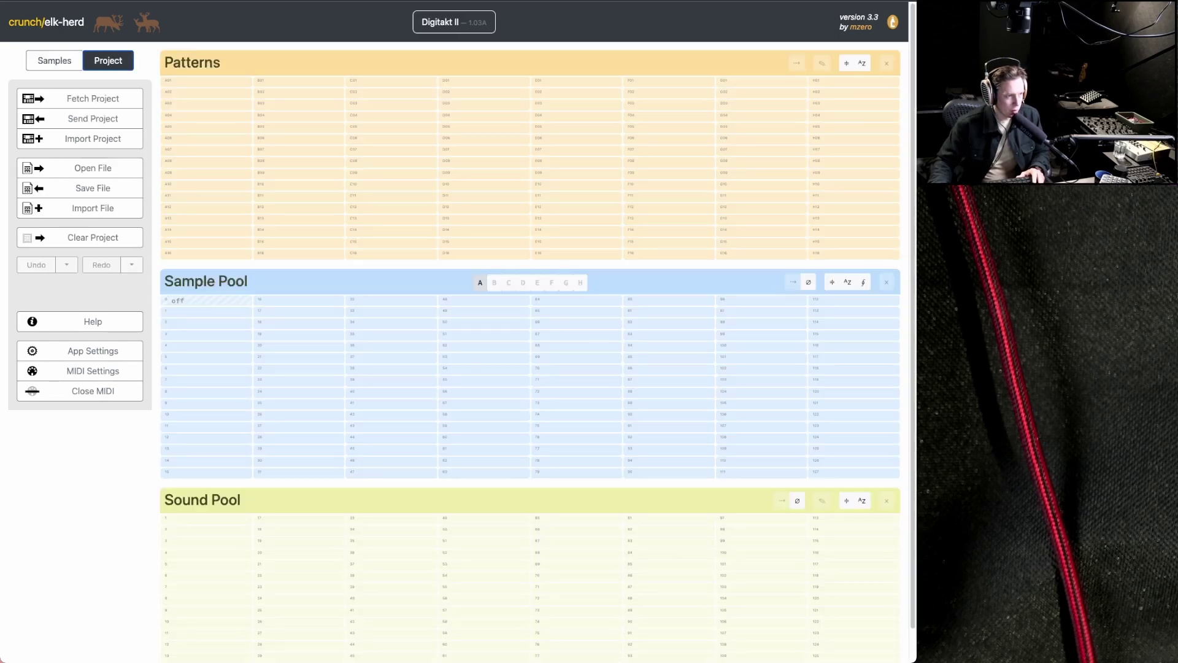
pyautogui.click(54, 60)
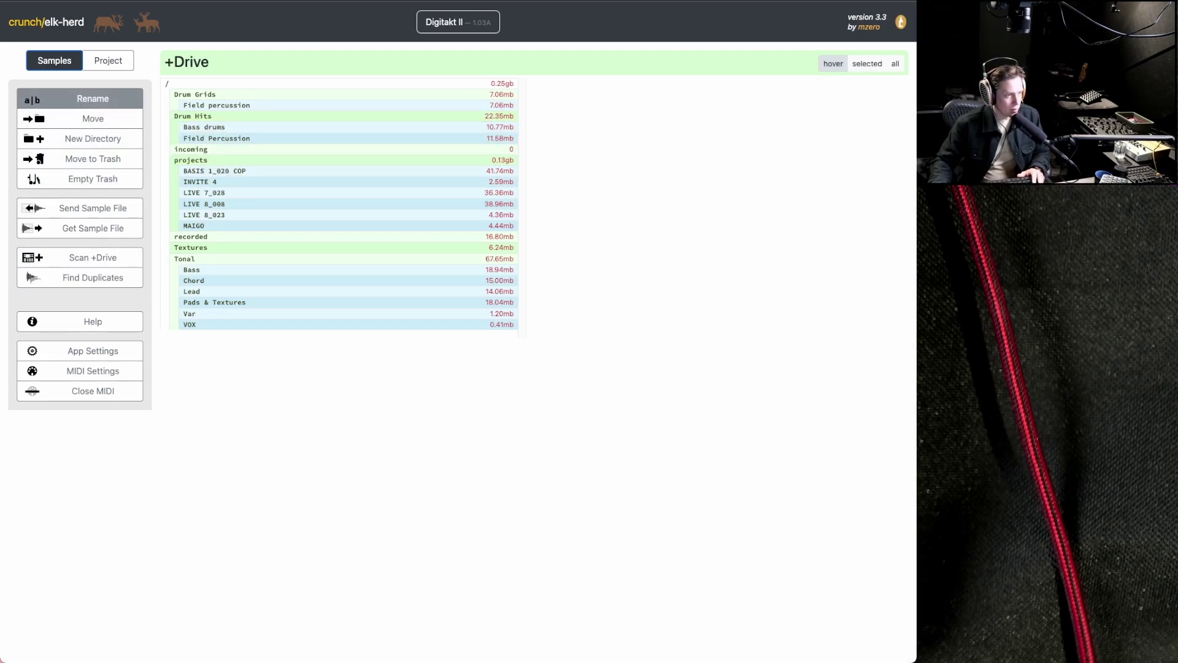
pyautogui.click(197, 95)
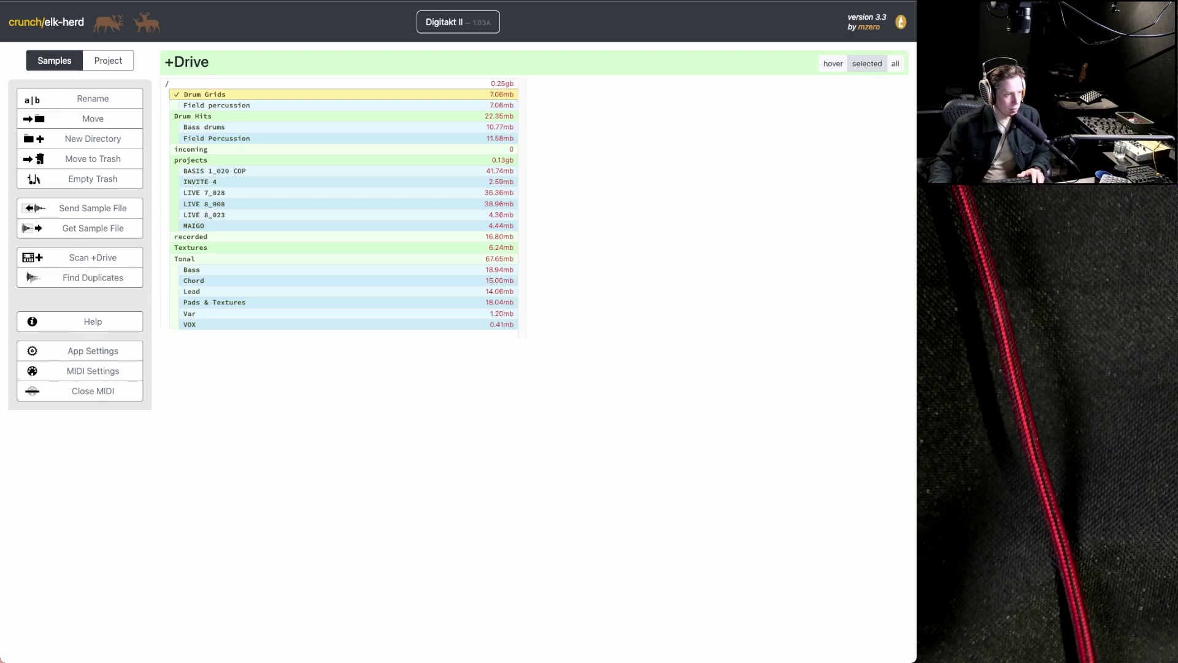
pyautogui.click(93, 99)
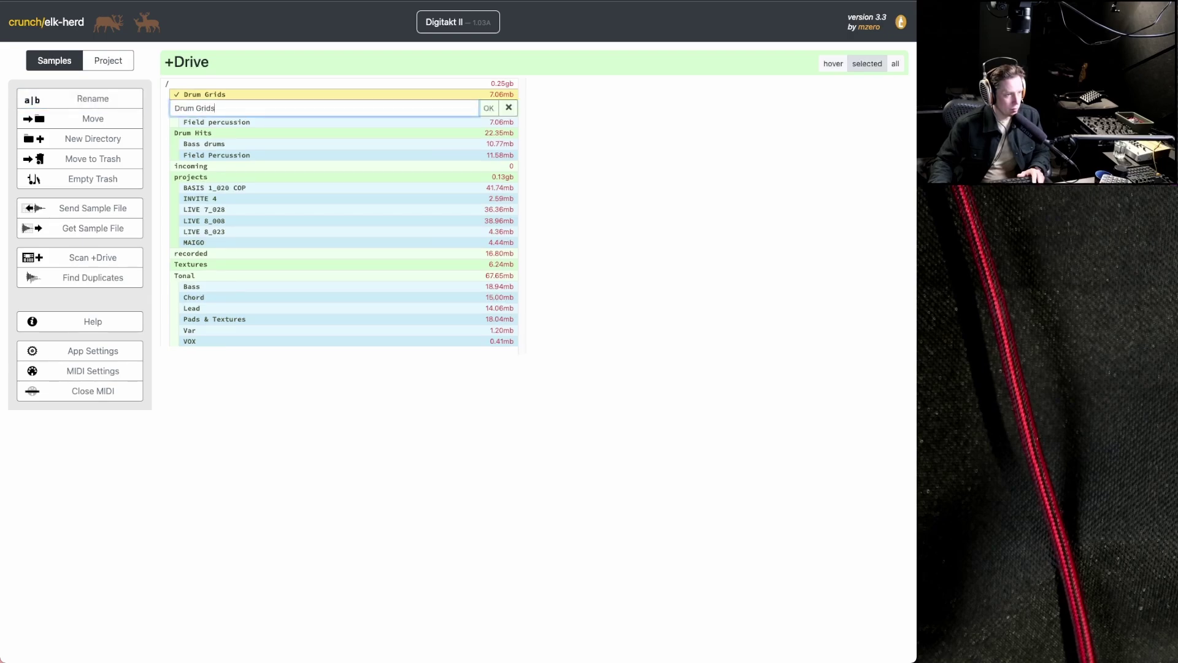
pyautogui.click(509, 107)
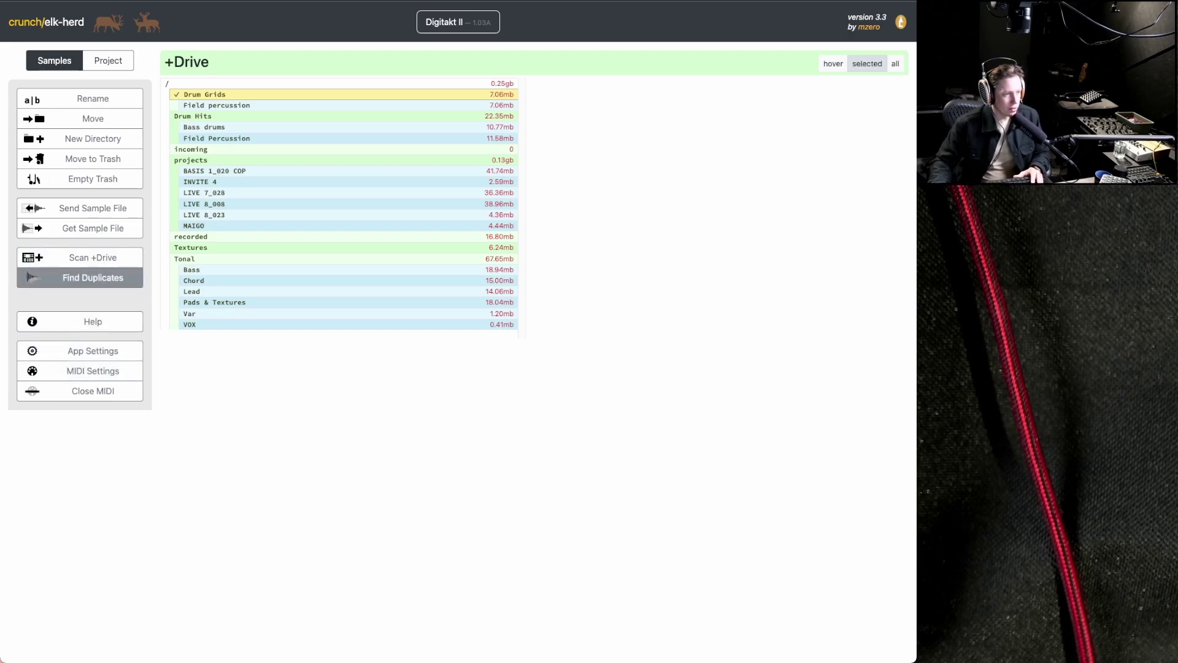
# - Find duplicate samples on the +Drive and highlight the paths of the matching samples
pyautogui.click(93, 277)
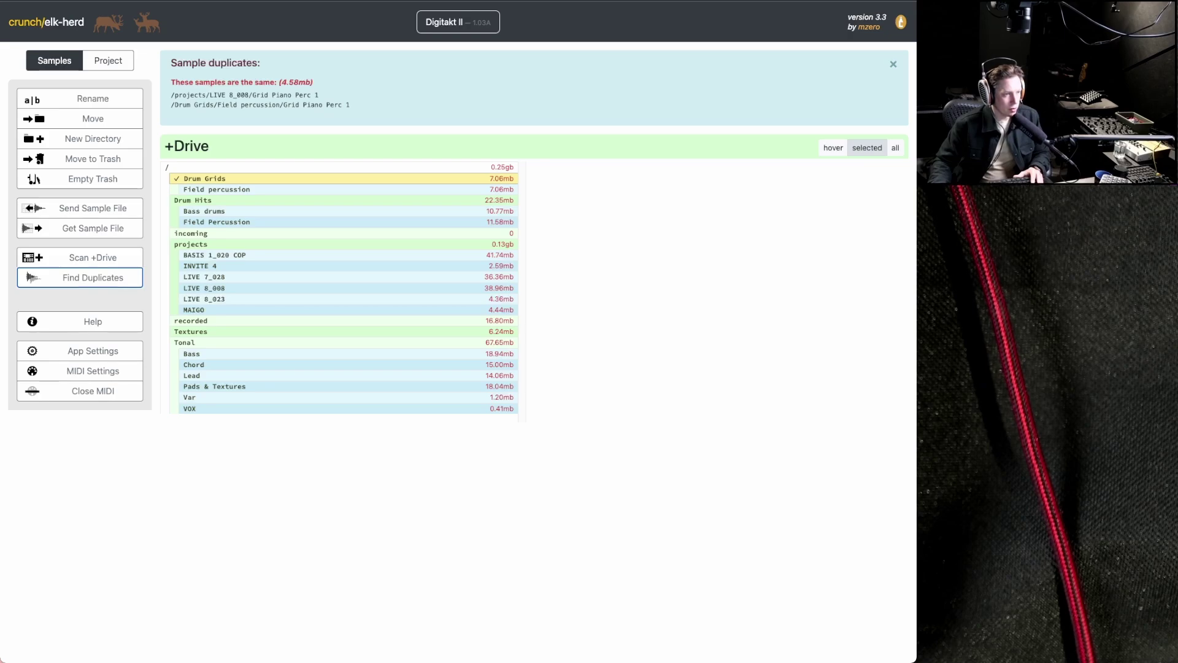
pyautogui.moveTo(189, 95)
pyautogui.mouseDown()
pyautogui.moveTo(350, 105)
pyautogui.moveTo(172, 96)
pyautogui.mouseUp()
pyautogui.click(357, 107)
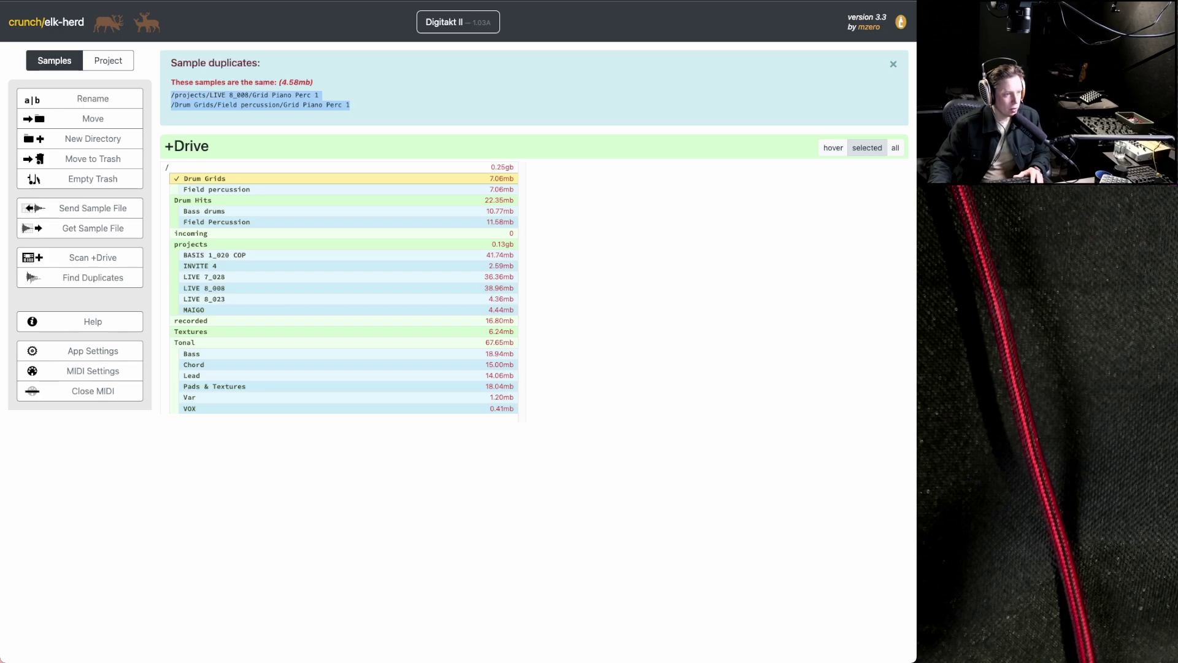
pyautogui.click(173, 98)
pyautogui.moveTo(352, 105); pyautogui.dragTo(178, 96)
pyautogui.click(178, 97)
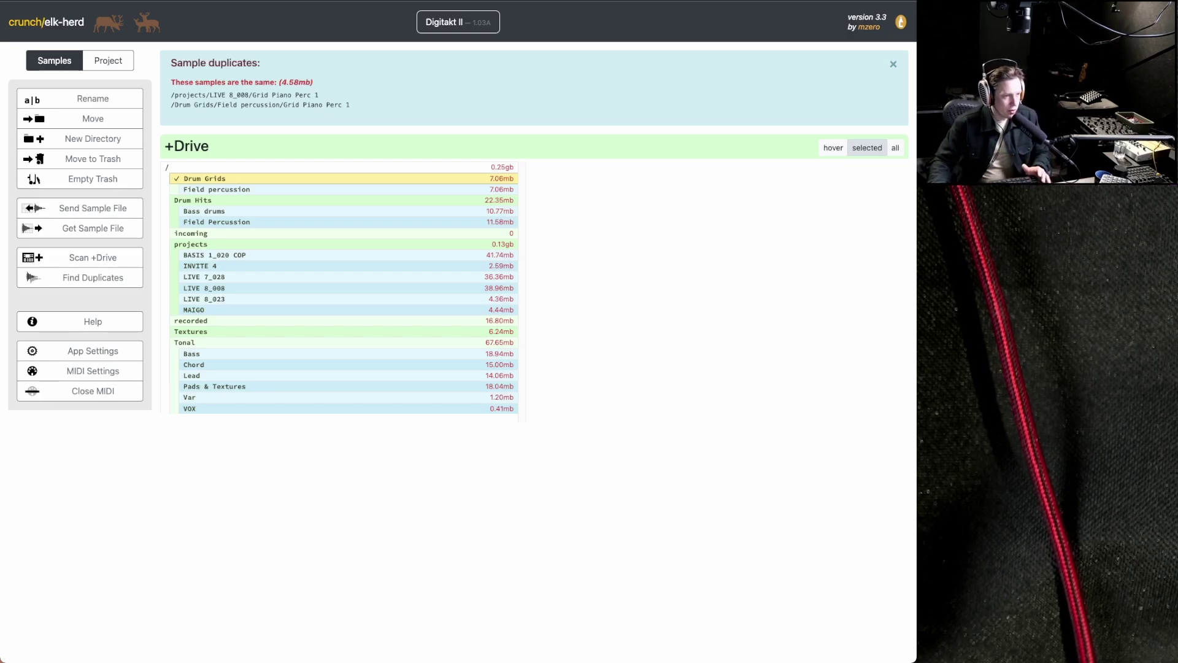
pyautogui.moveTo(351, 105); pyautogui.dragTo(171, 95)
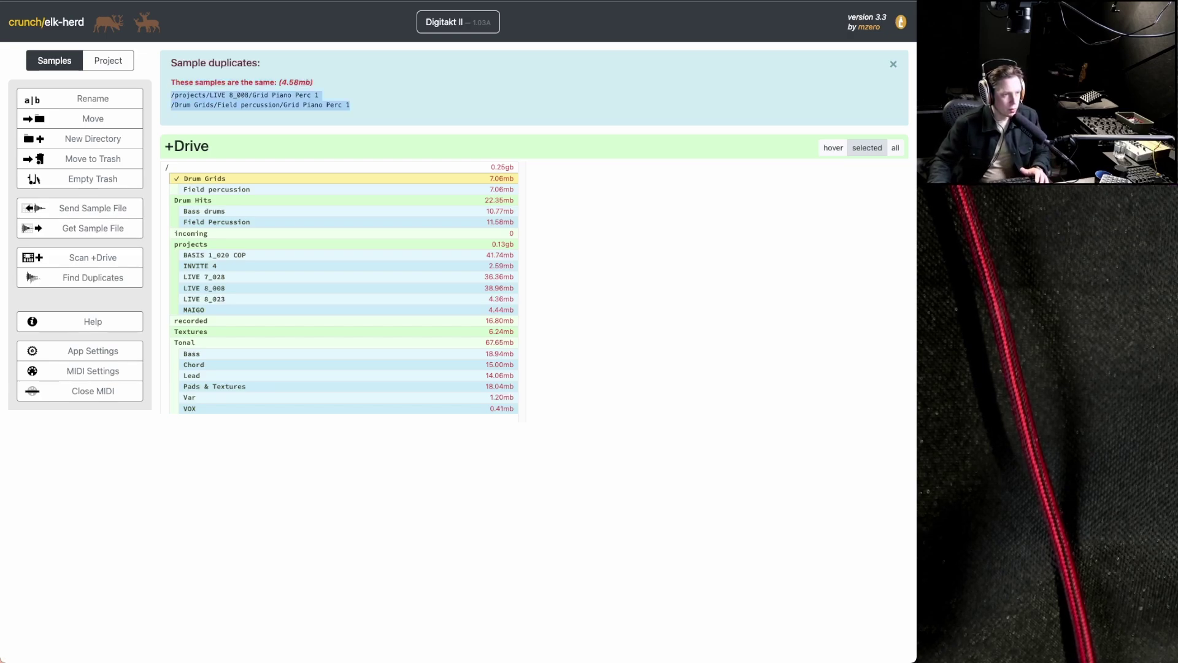
pyautogui.click(171, 96)
pyautogui.moveTo(319, 95); pyautogui.dragTo(252, 96)
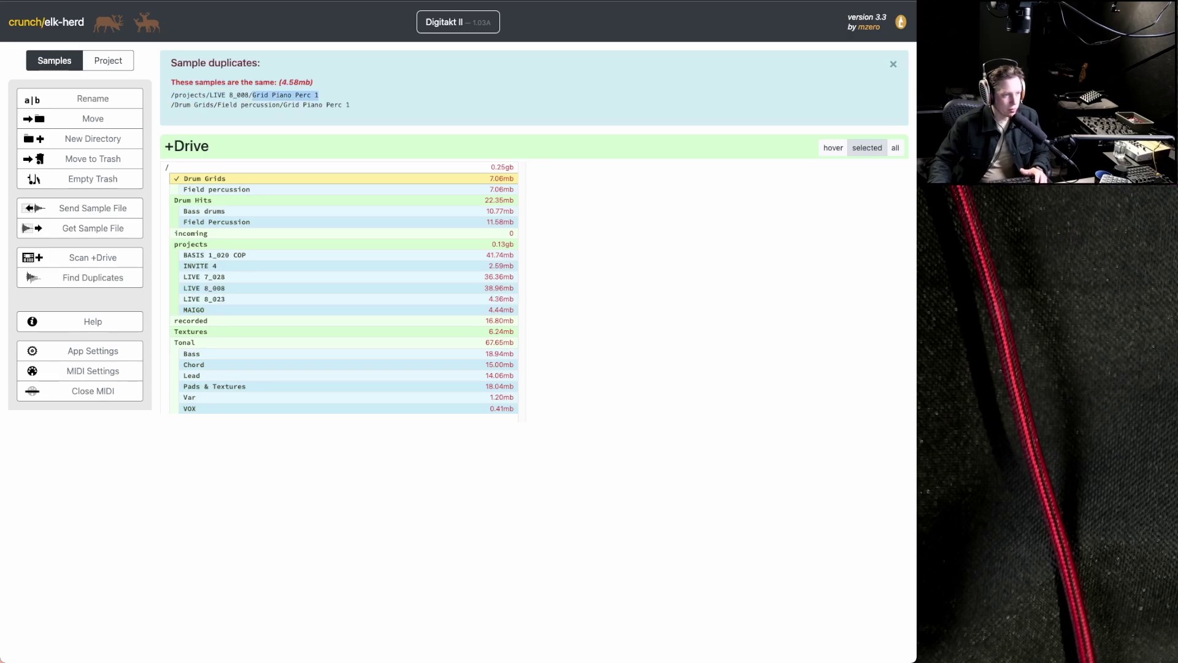
pyautogui.click(253, 96)
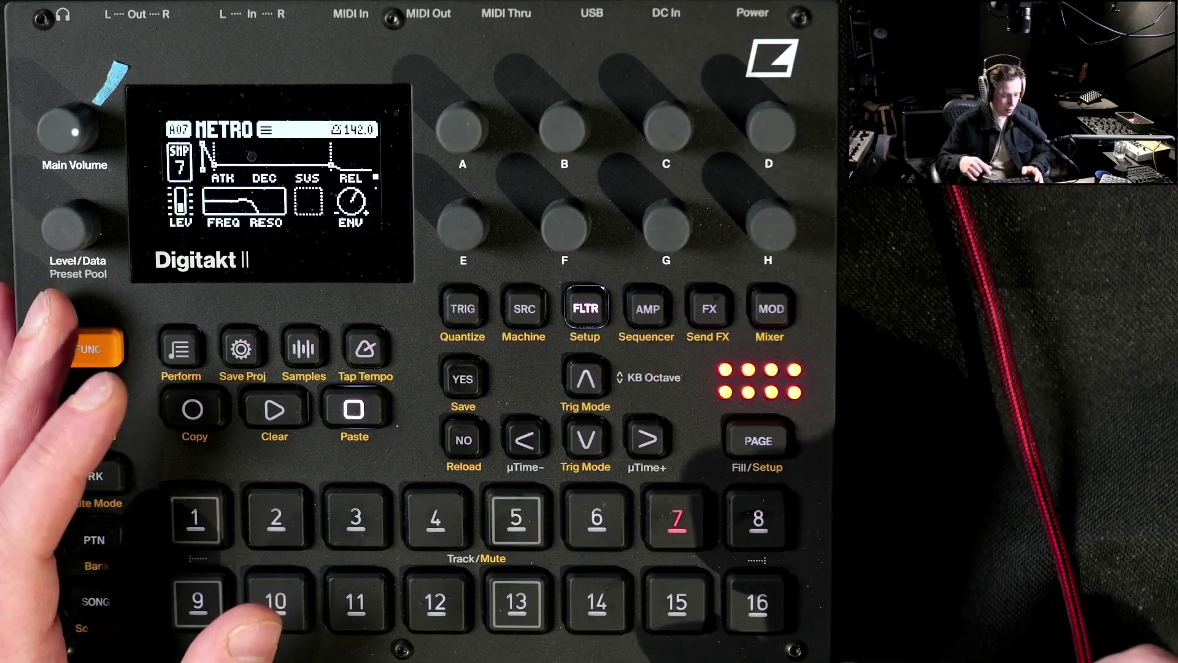
pyautogui.click(276, 519)
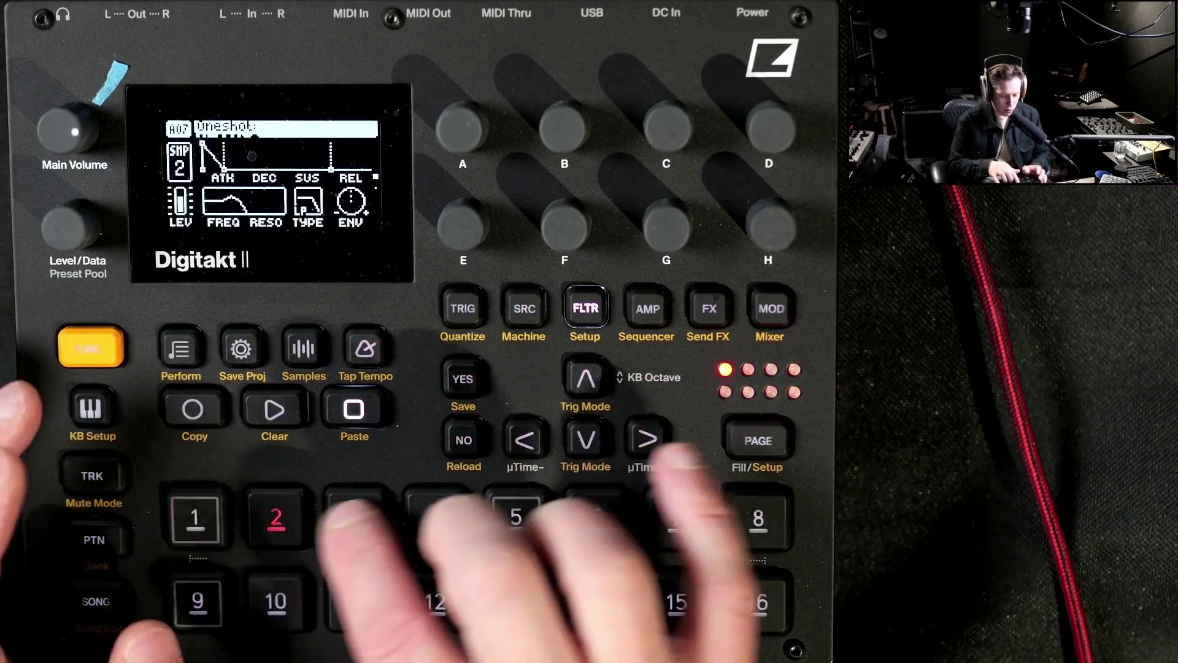
pyautogui.click(356, 517)
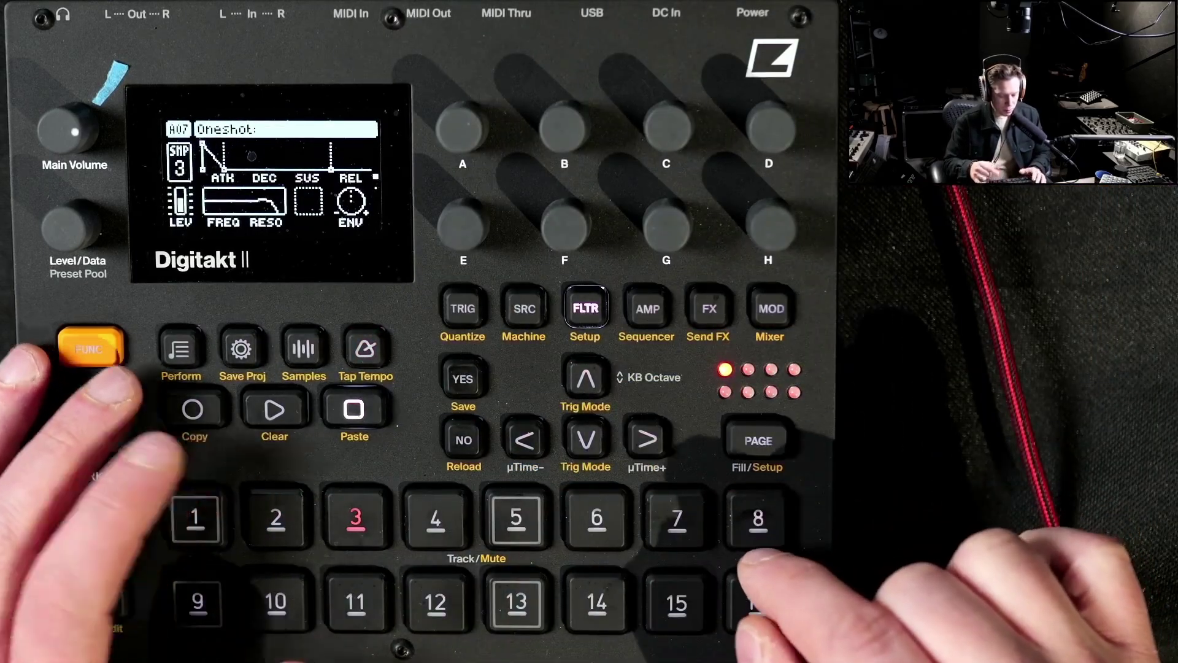
pyautogui.click(192, 409)
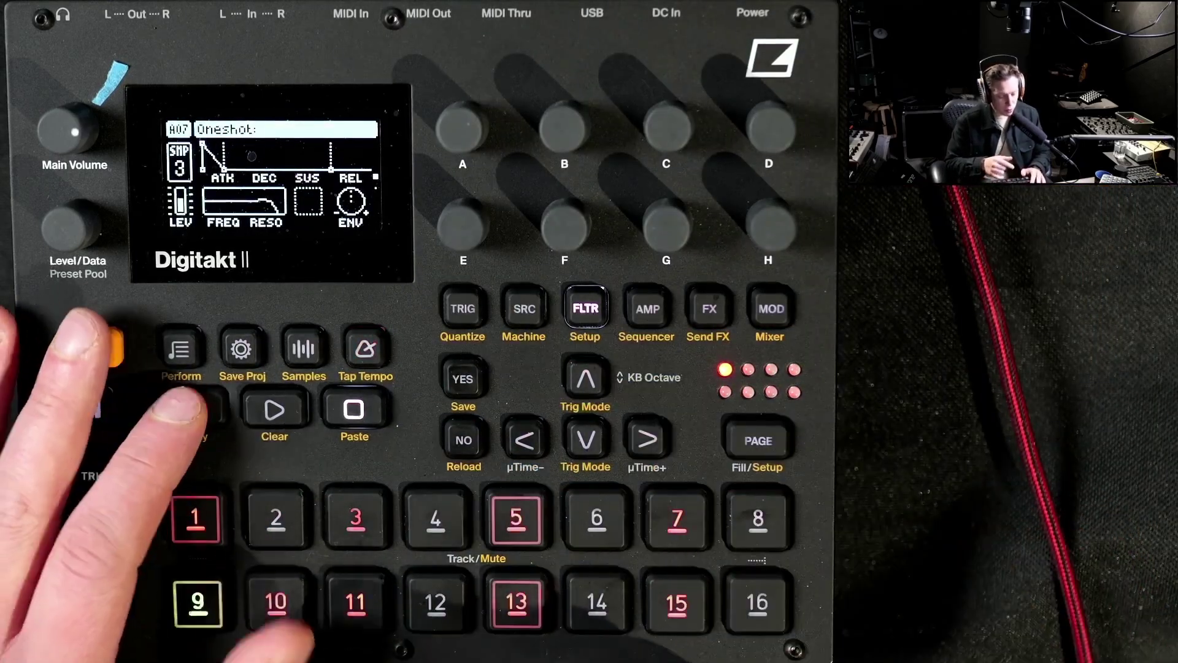
pyautogui.click(524, 308)
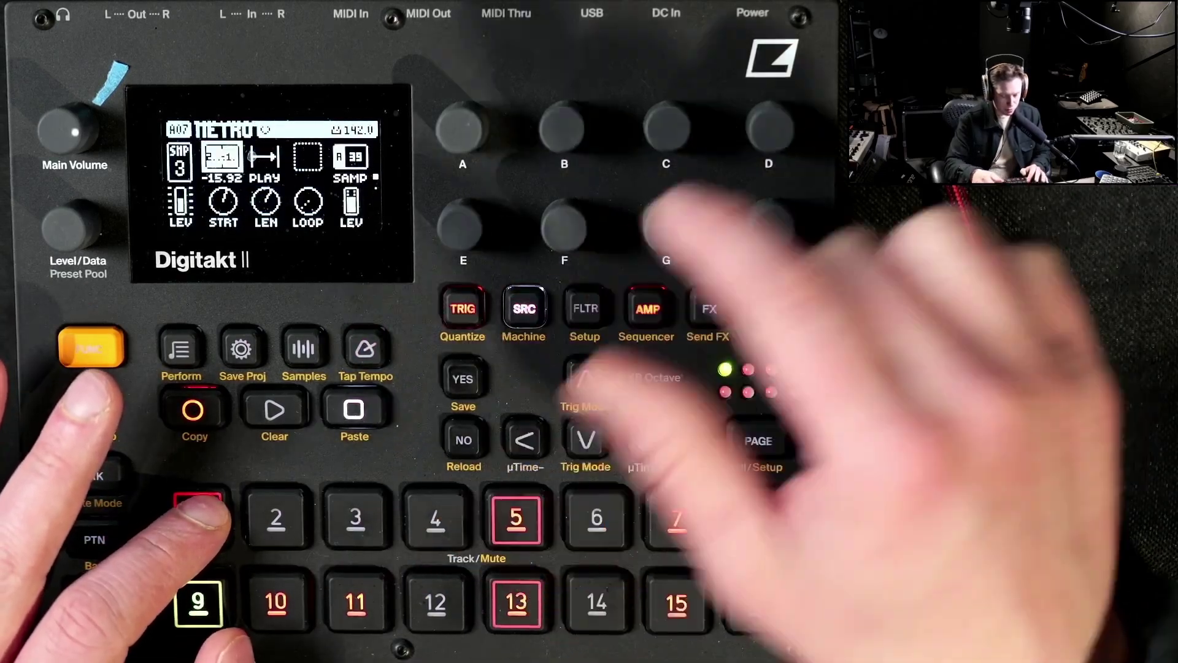
pyautogui.click(770, 129)
pyautogui.scroll(-7, 771, 129)
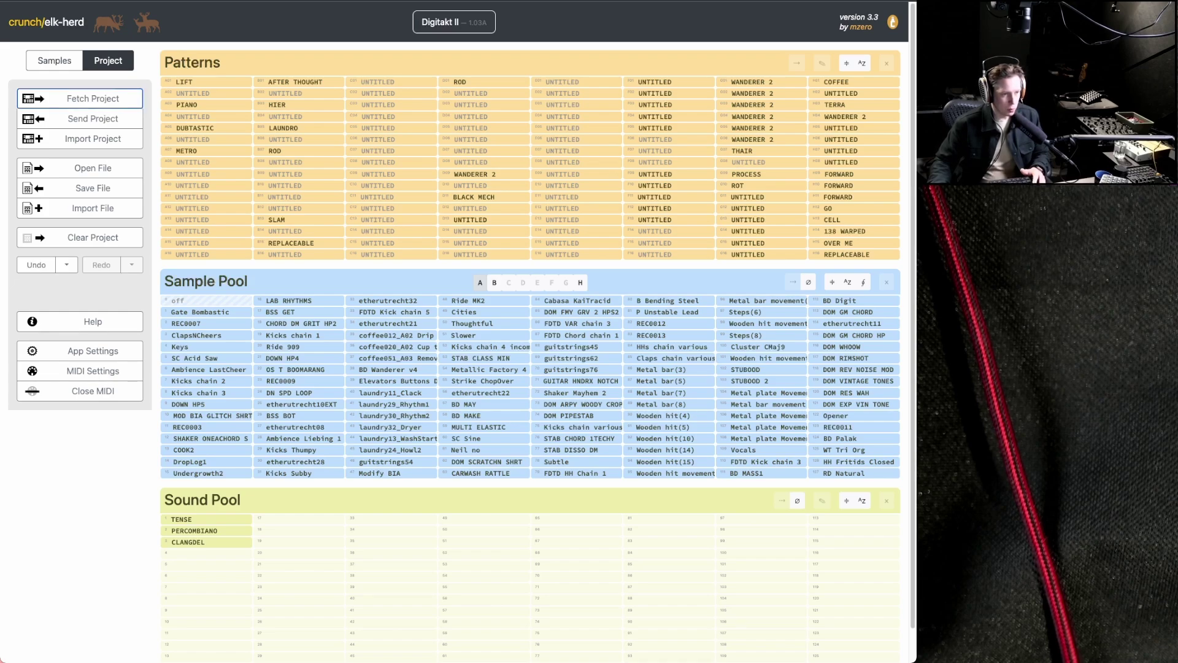
# - Look through sample pool banks B, C and H, and return to bank A
pyautogui.click(494, 282)
pyautogui.click(509, 282)
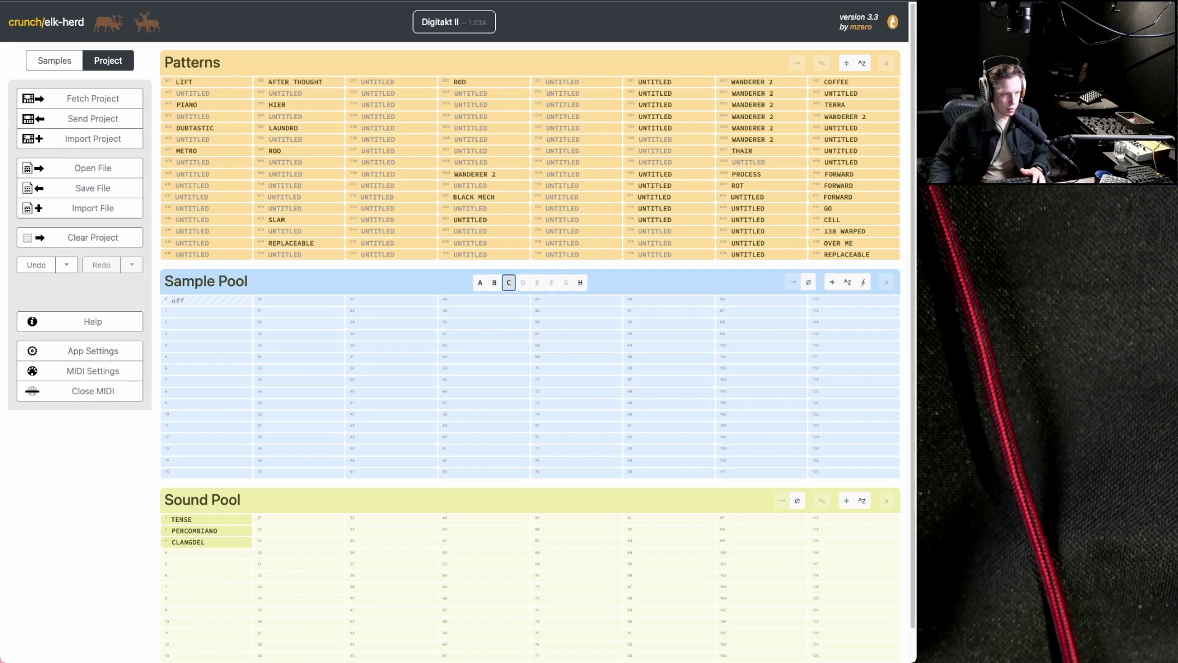
pyautogui.click(579, 282)
pyautogui.click(480, 283)
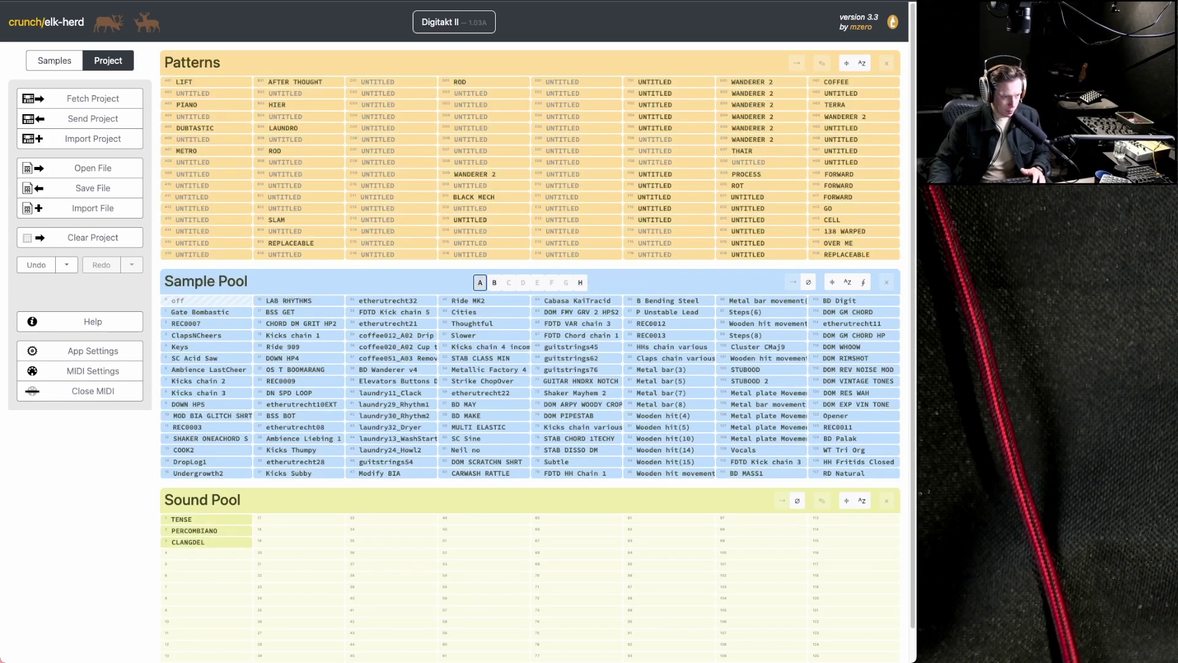
# - Examine which patterns use the sounds in the sound pool, such as CLANGDEL
pyautogui.click(393, 358)
pyautogui.scroll(-1, 457, 331)
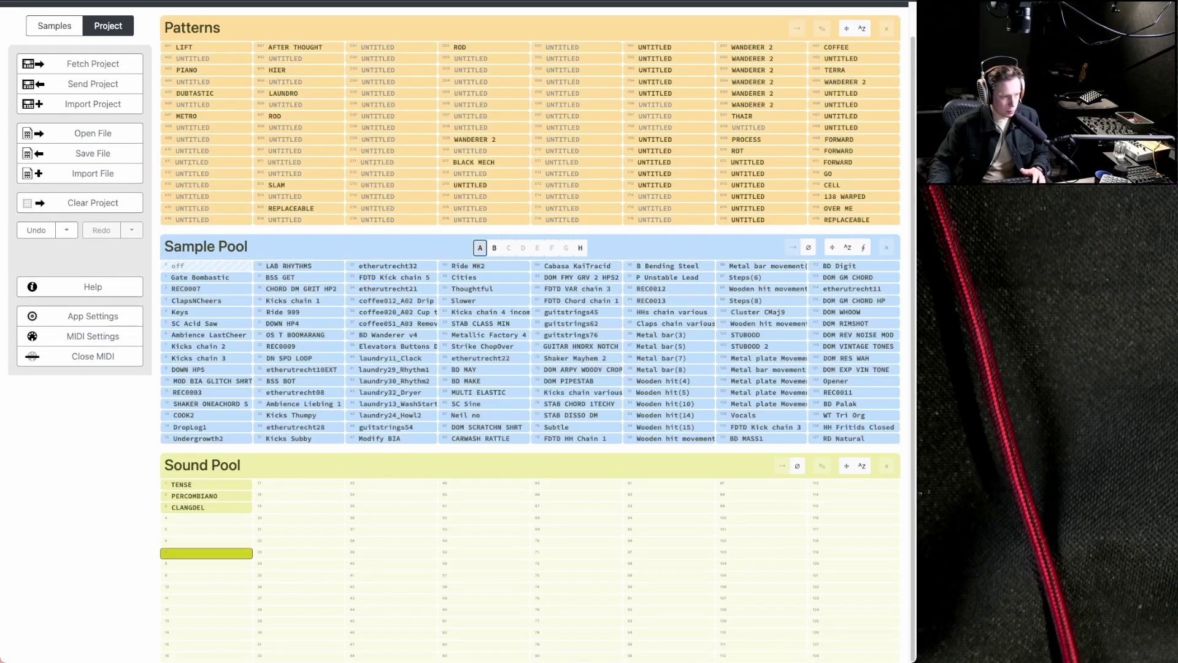
pyautogui.click(206, 507)
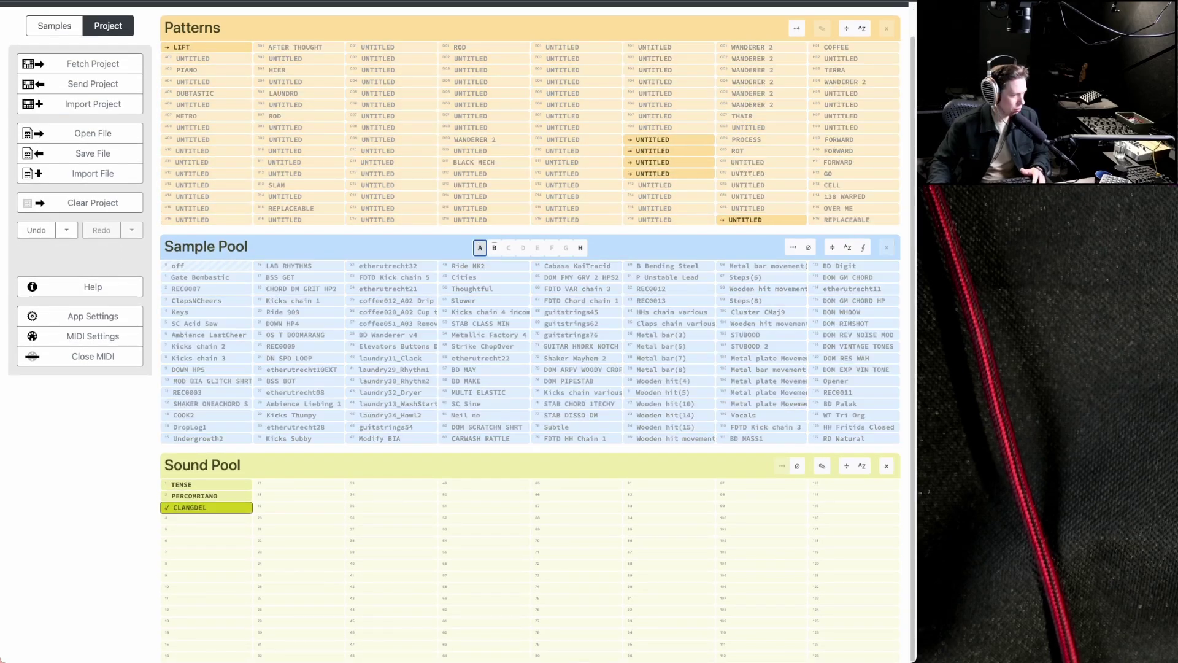
pyautogui.click(206, 485)
pyautogui.click(206, 530)
pyautogui.click(207, 508)
pyautogui.click(206, 415)
pyautogui.scroll(1, 206, 368)
pyautogui.click(206, 335)
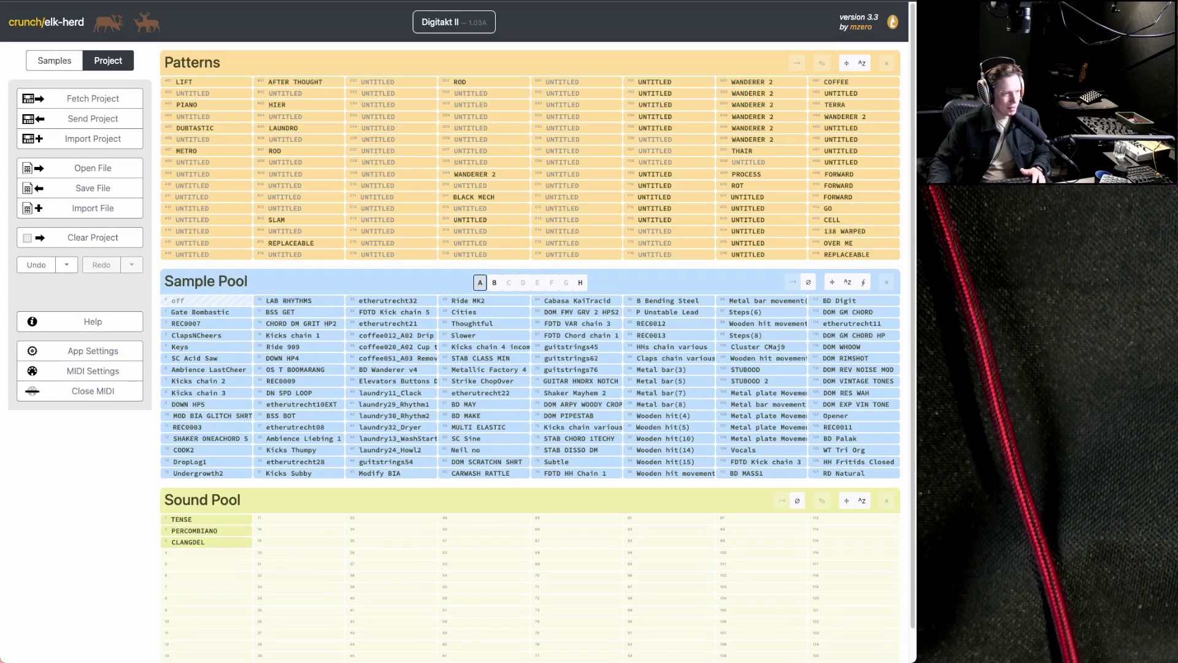
pyautogui.click(206, 185)
pyautogui.click(206, 150)
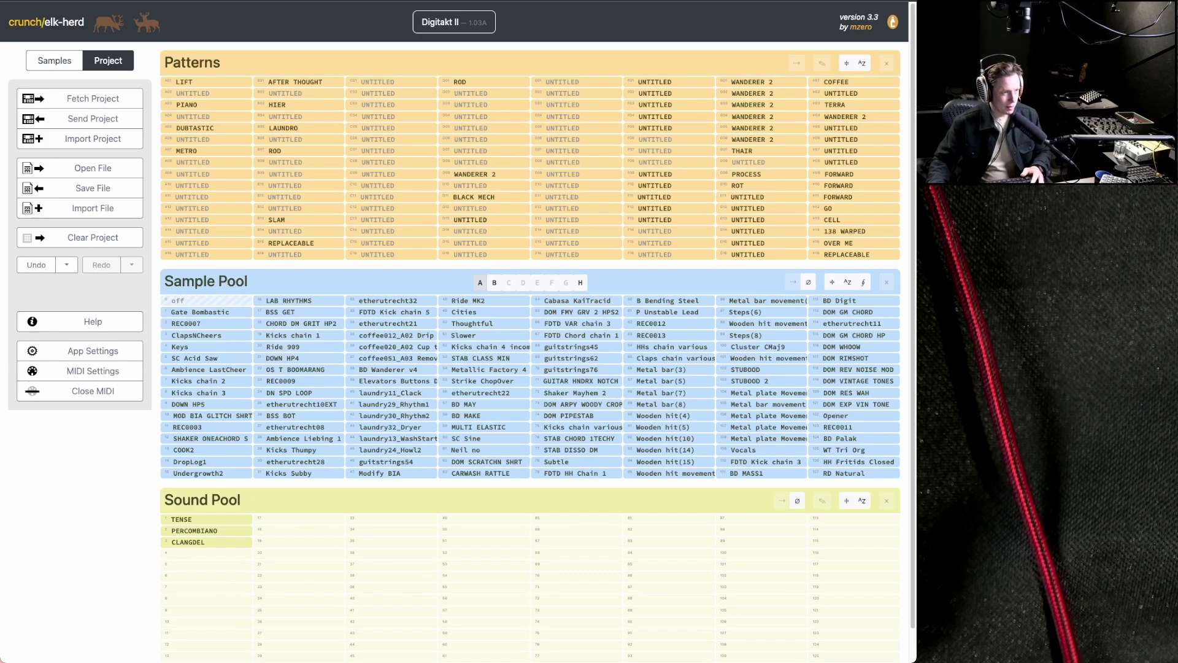
# - Select the AFTER THOUGHT pattern and several untitled bank C patterns to examine which pool samples each one uses
pyautogui.click(206, 93)
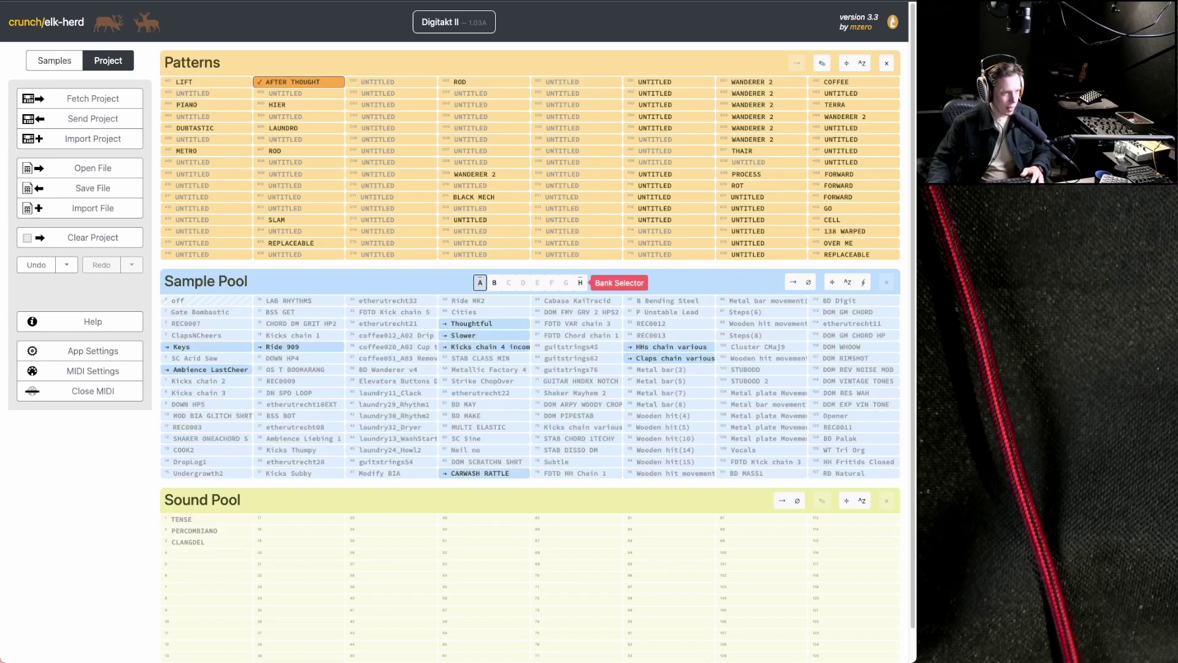
pyautogui.click(392, 128)
pyautogui.click(391, 117)
pyautogui.click(392, 105)
pyautogui.click(483, 81)
pyautogui.click(484, 81)
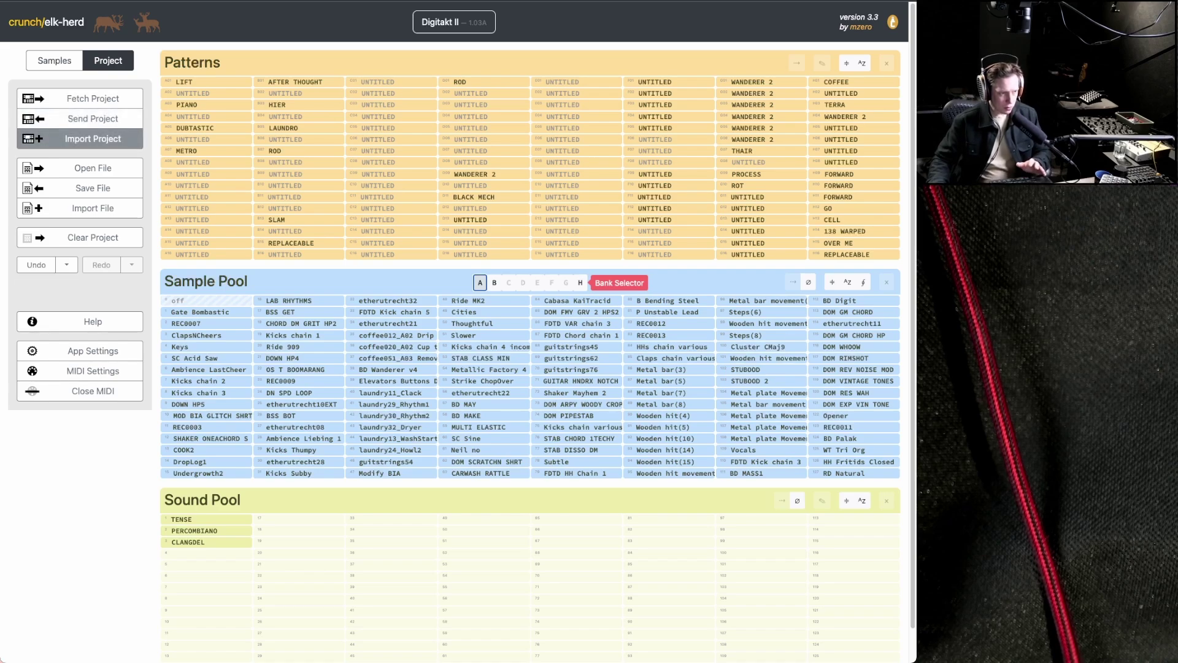
pyautogui.click(391, 162)
pyautogui.click(299, 151)
pyautogui.click(392, 139)
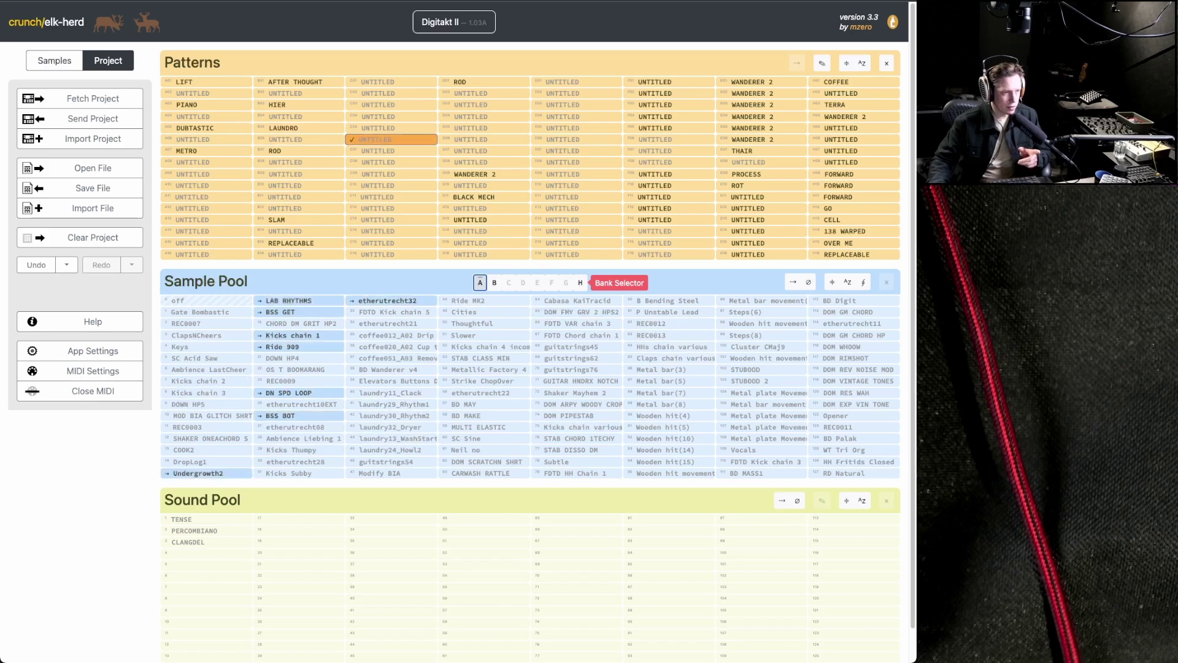
pyautogui.click(391, 231)
pyautogui.click(577, 243)
pyautogui.click(377, 117)
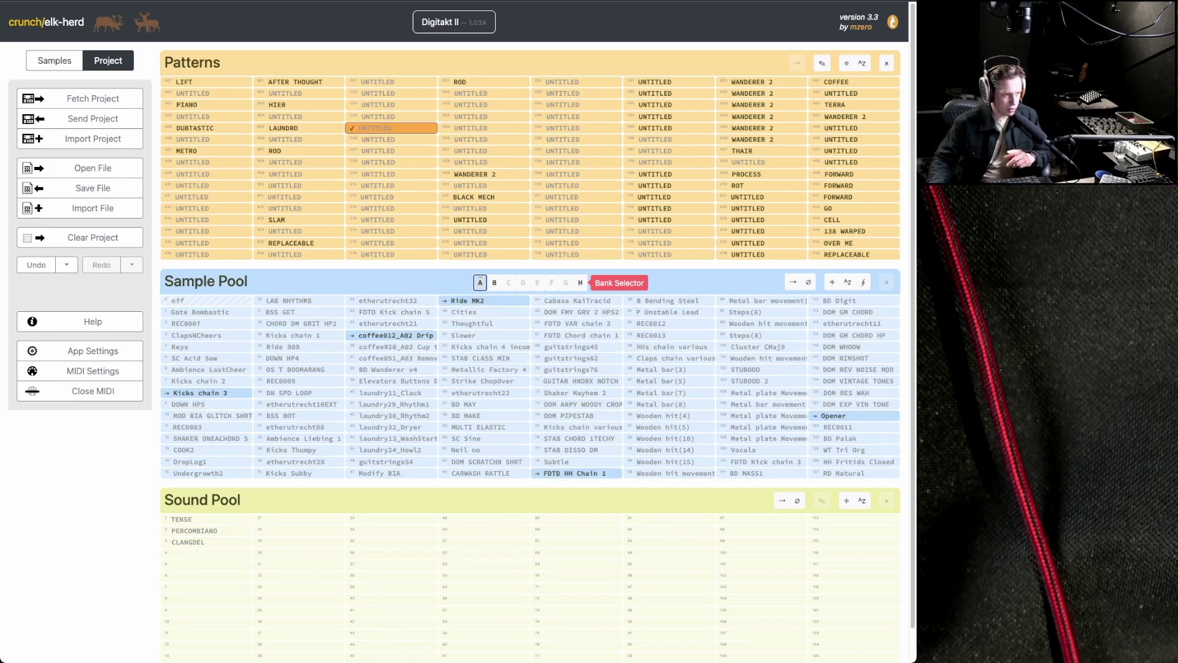
pyautogui.click(392, 128)
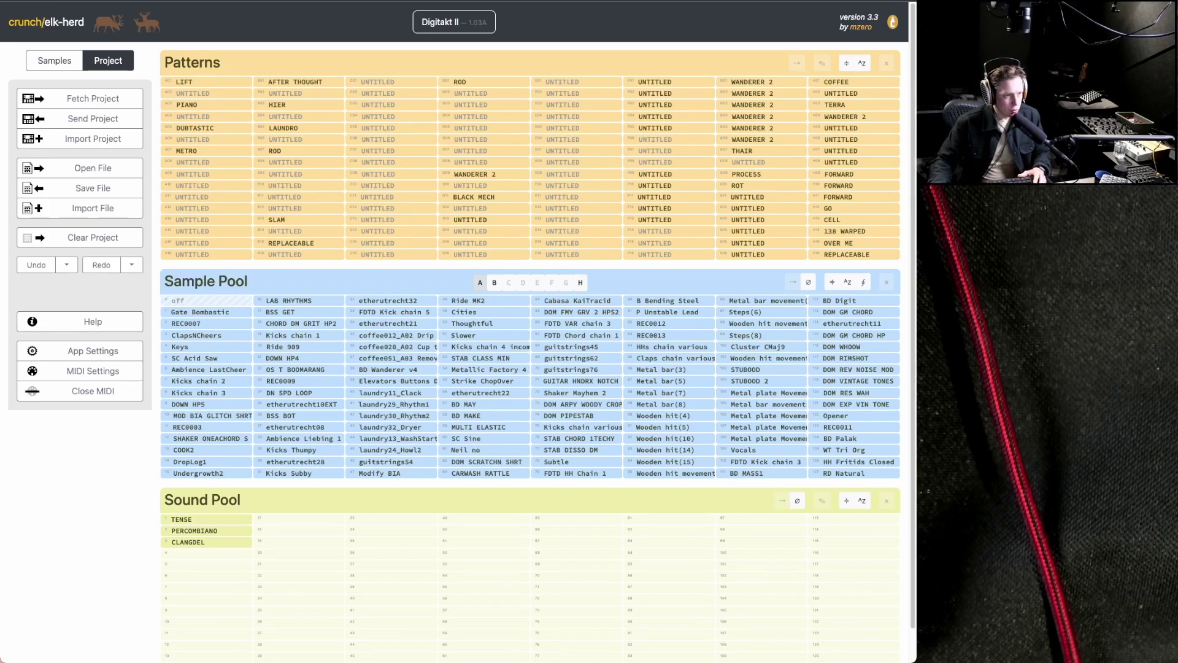
# - Compare the sample usage of the untitled patterns C01, C04 and C08
pyautogui.click(391, 105)
pyautogui.click(391, 82)
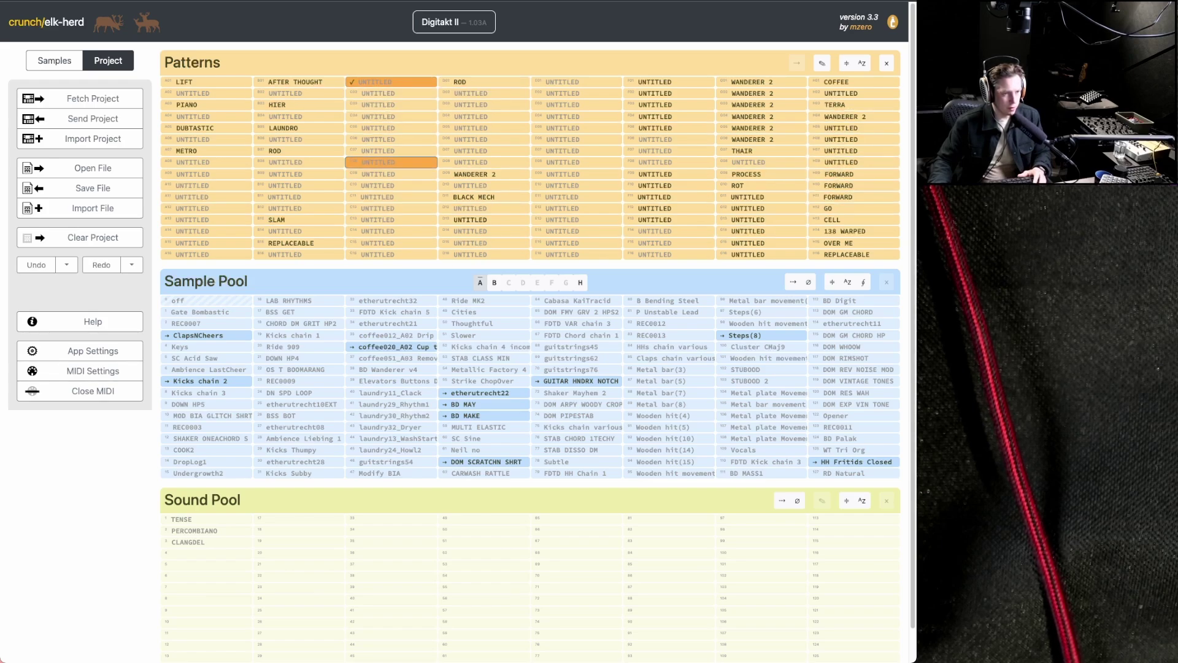
pyautogui.click(391, 129)
pyautogui.click(391, 163)
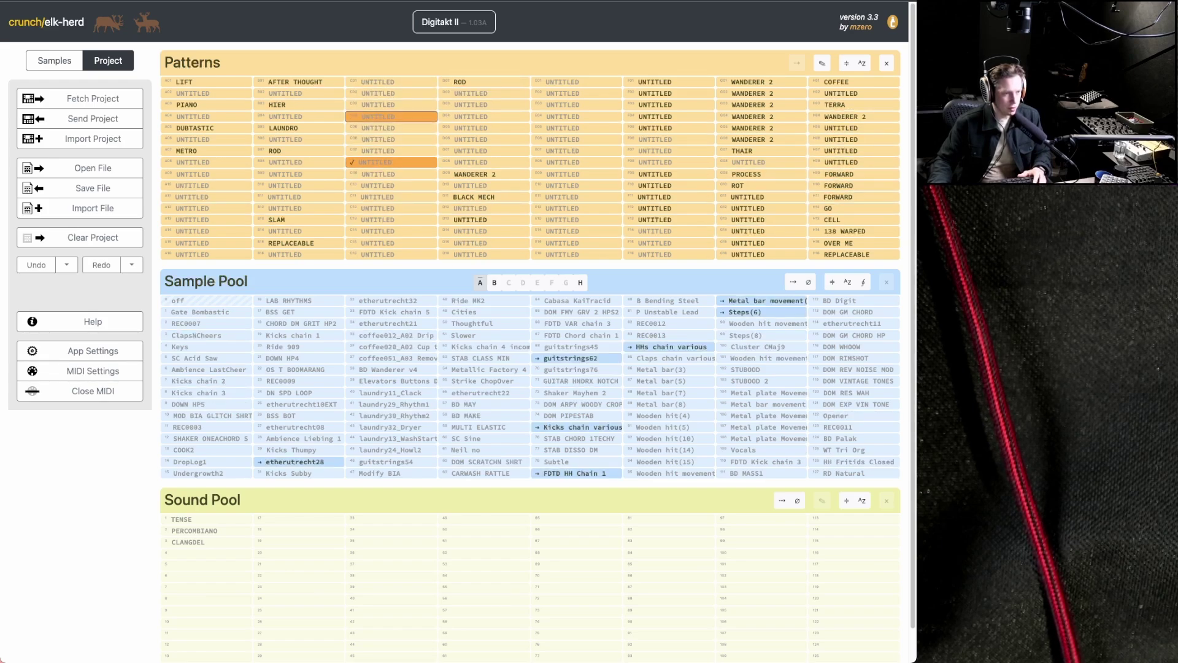
pyautogui.click(392, 117)
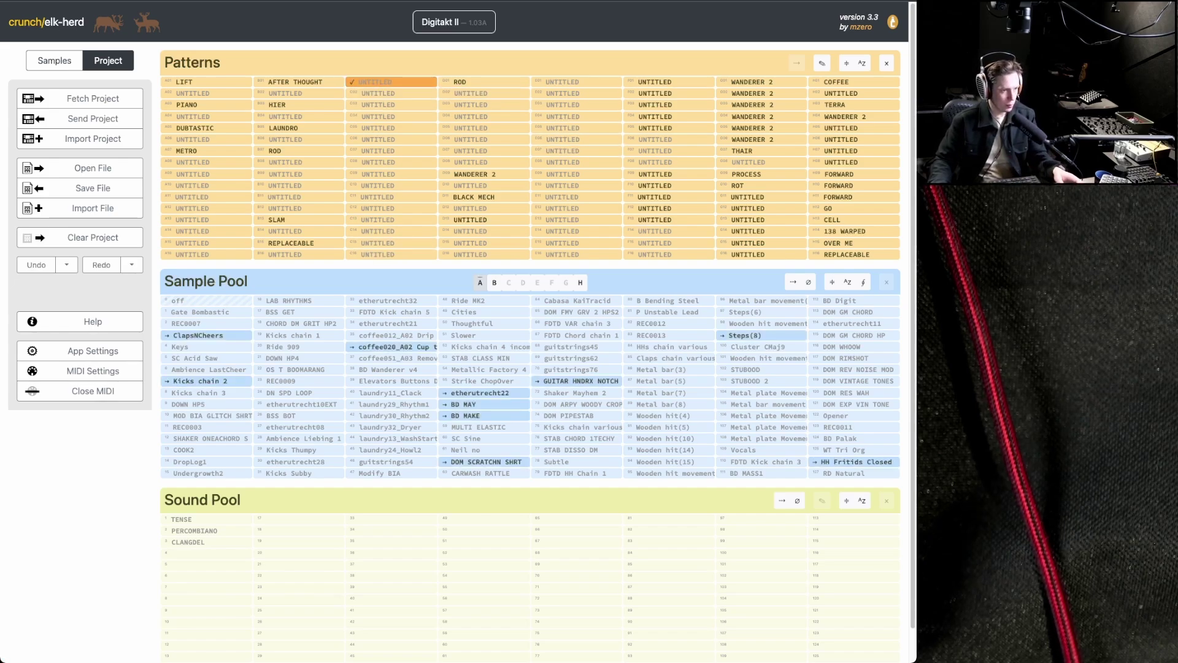
# - Delete the untitled patterns C01 and C02 from the project
pyautogui.press('Delete')
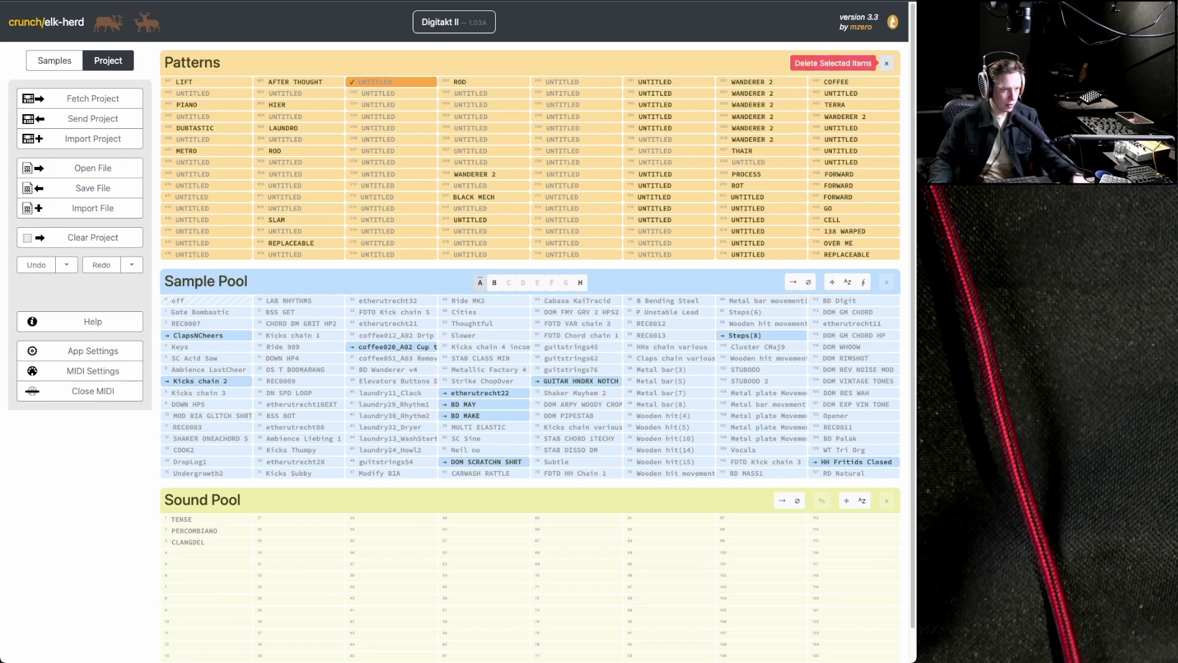
pyautogui.click(832, 63)
pyautogui.click(392, 93)
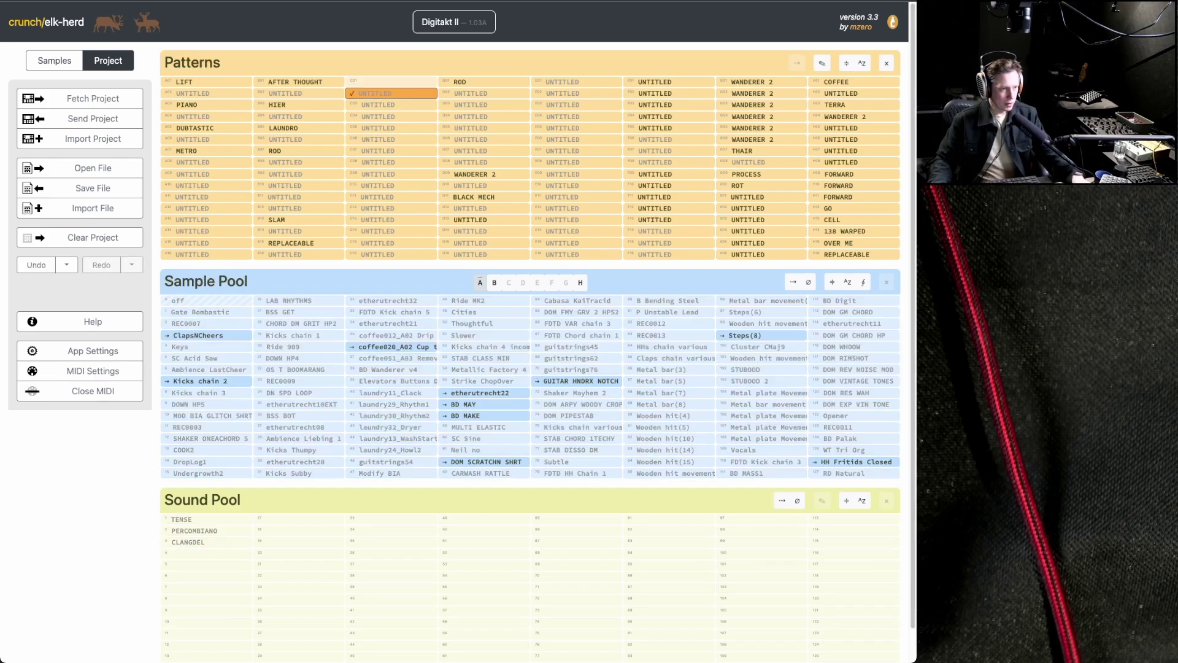
pyautogui.click(887, 63)
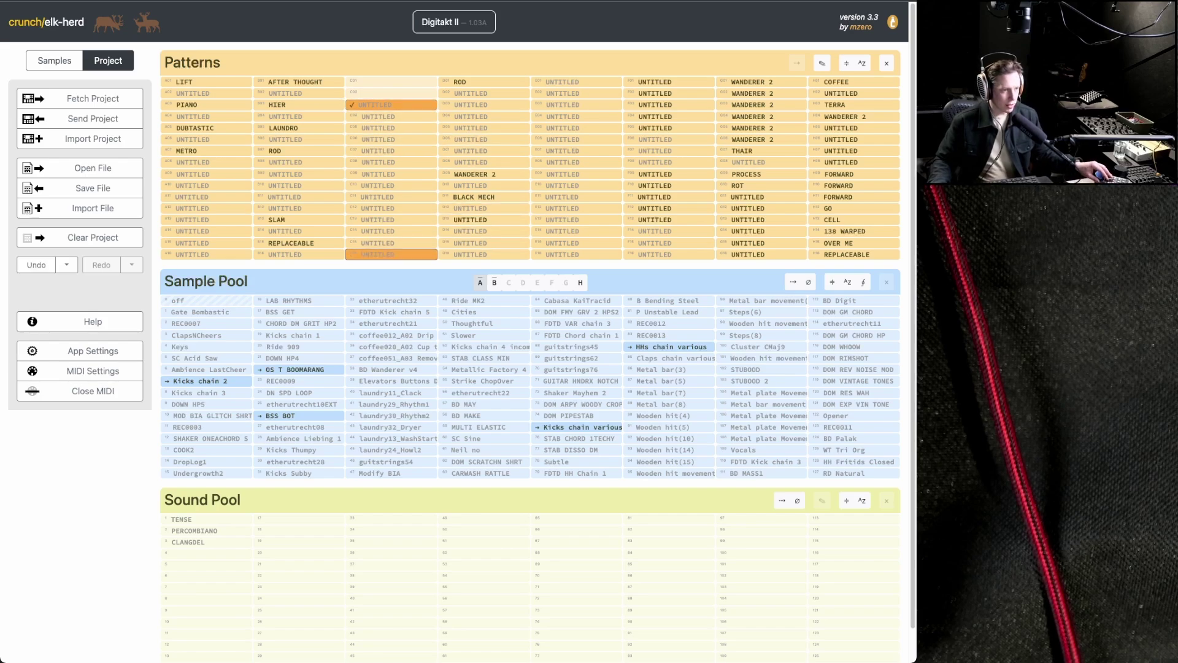
# - Delete the remaining untitled patterns C03 through C16 from the project
pyautogui.keyDown('shift'); pyautogui.click(391, 254); pyautogui.keyUp('shift')
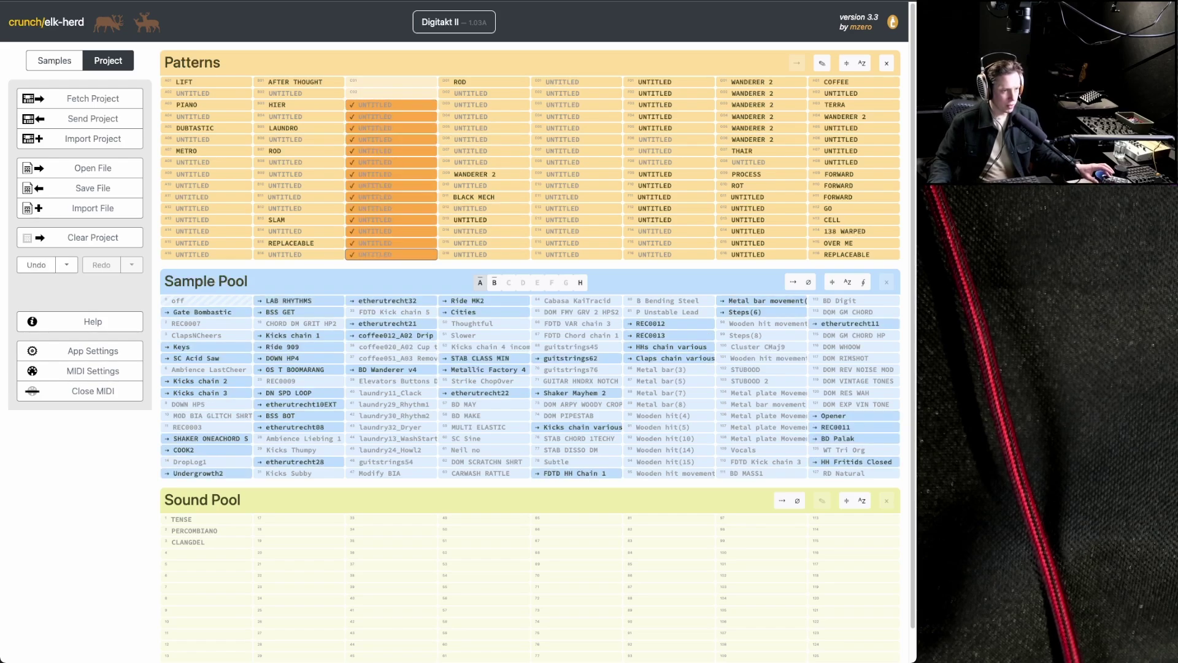
pyautogui.press('Delete')
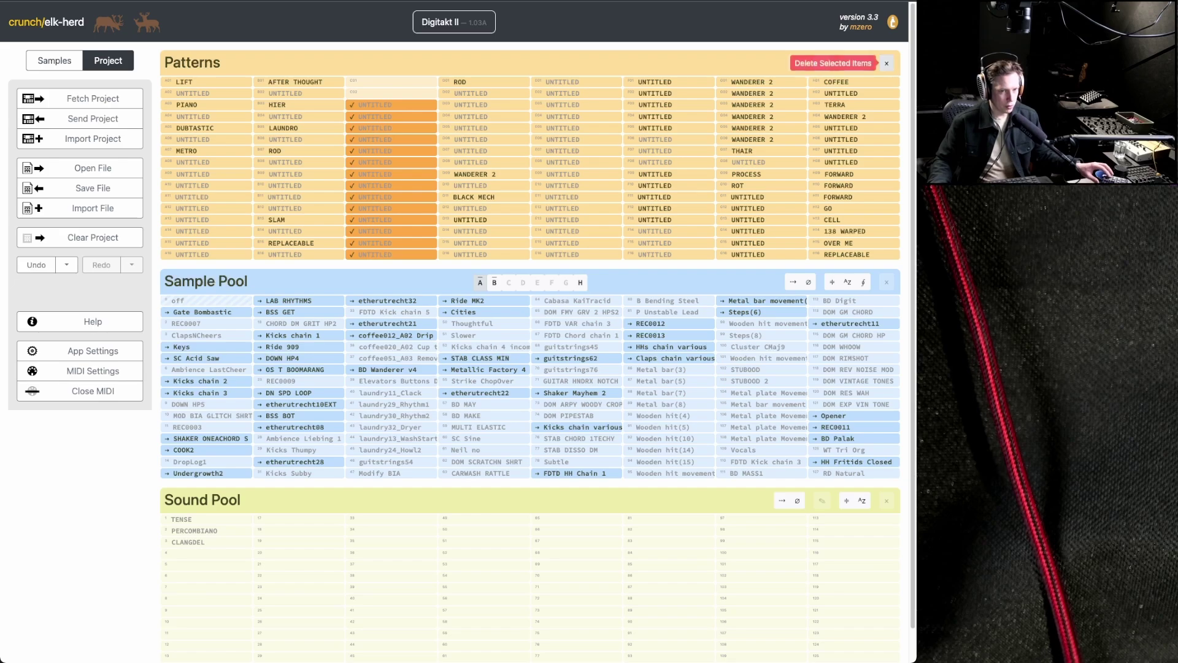
pyautogui.click(832, 63)
# - Delete the greyed-out untitled patterns in bank D, keeping ROD, WANDERER 2, BLACK MECH and the untitled D13
pyautogui.click(484, 105)
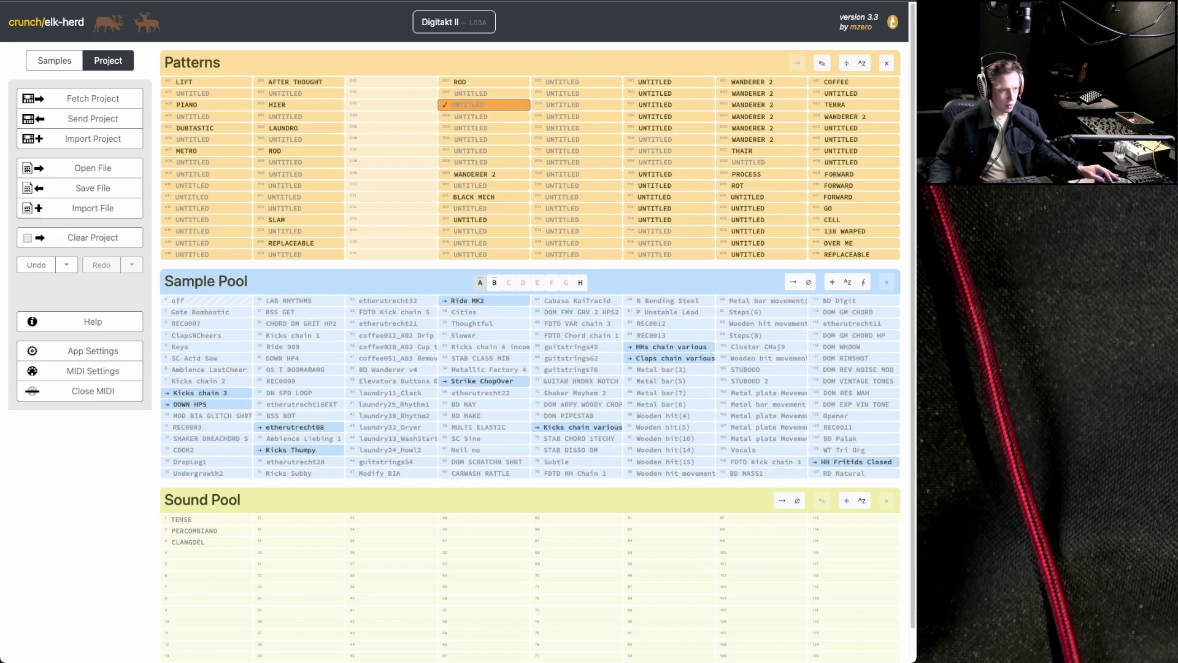
pyautogui.keyDown('super'); pyautogui.click(484, 129); pyautogui.keyUp('super')
pyautogui.keyDown('super'); pyautogui.click(484, 151); pyautogui.keyUp('super')
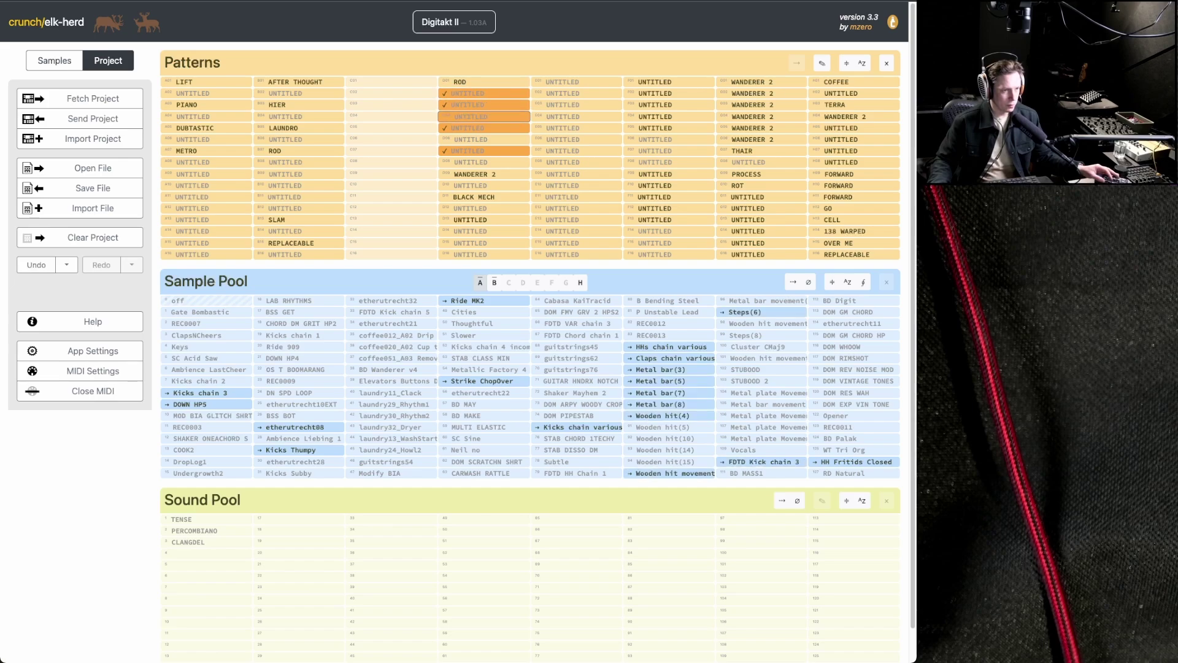
pyautogui.click(887, 63)
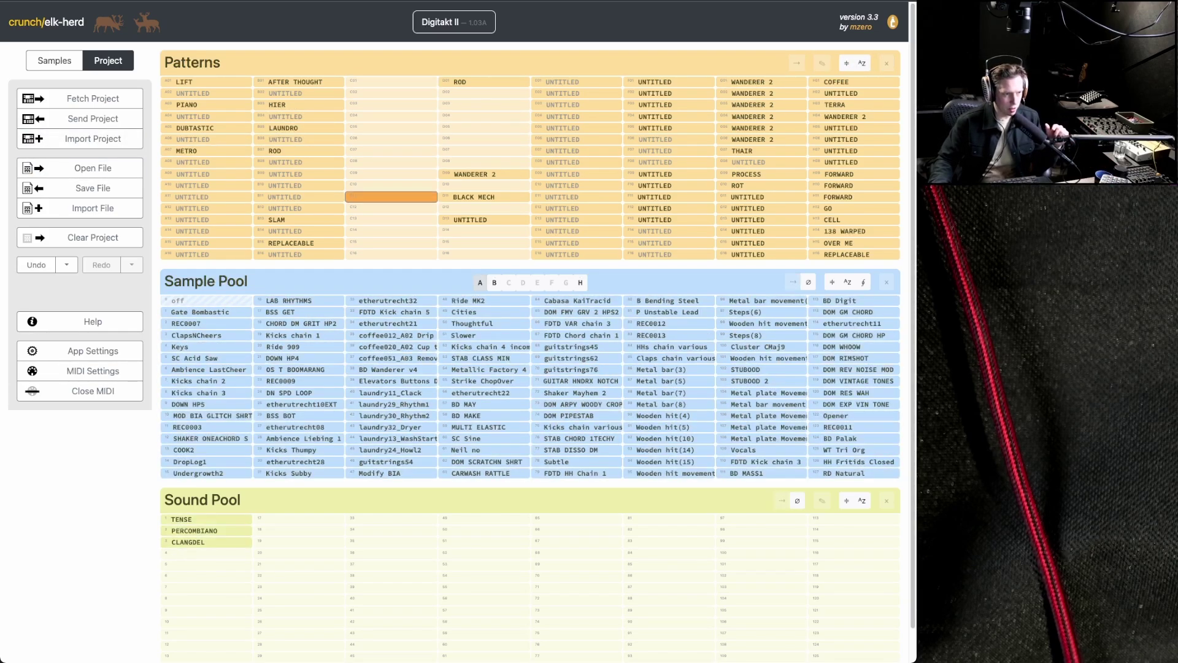
# - Start a project import and choose the patterns COFFEE, WRAK and ROT to bring in
pyautogui.click(80, 139)
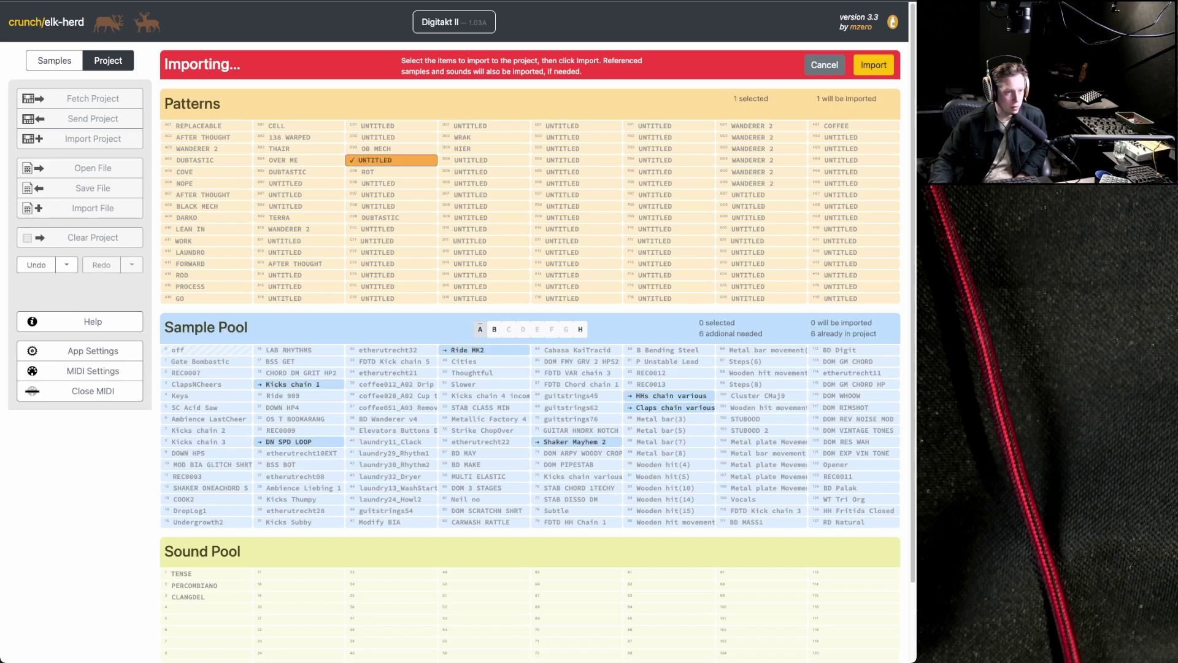
pyautogui.click(853, 126)
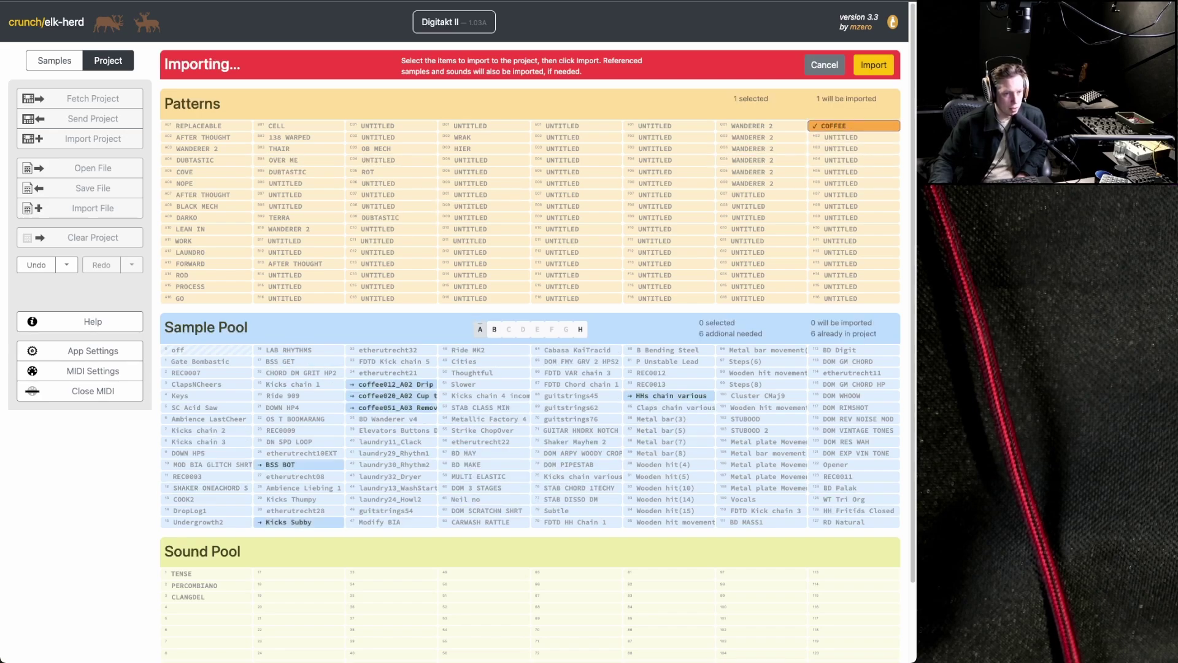
pyautogui.click(485, 137)
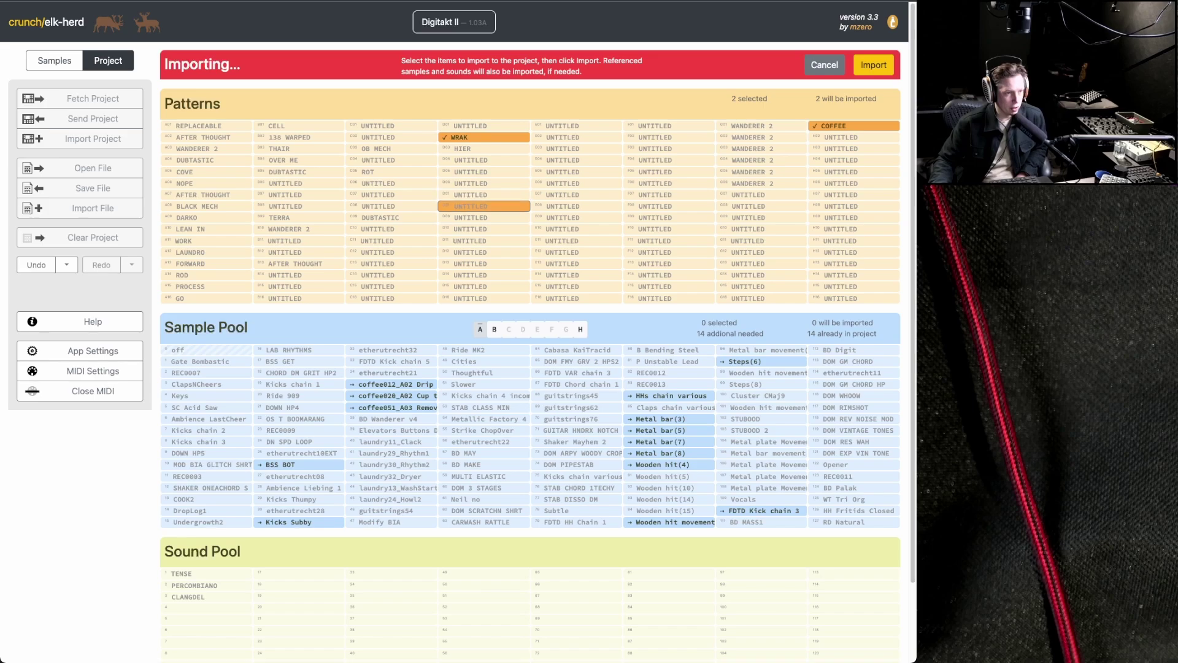
pyautogui.click(391, 172)
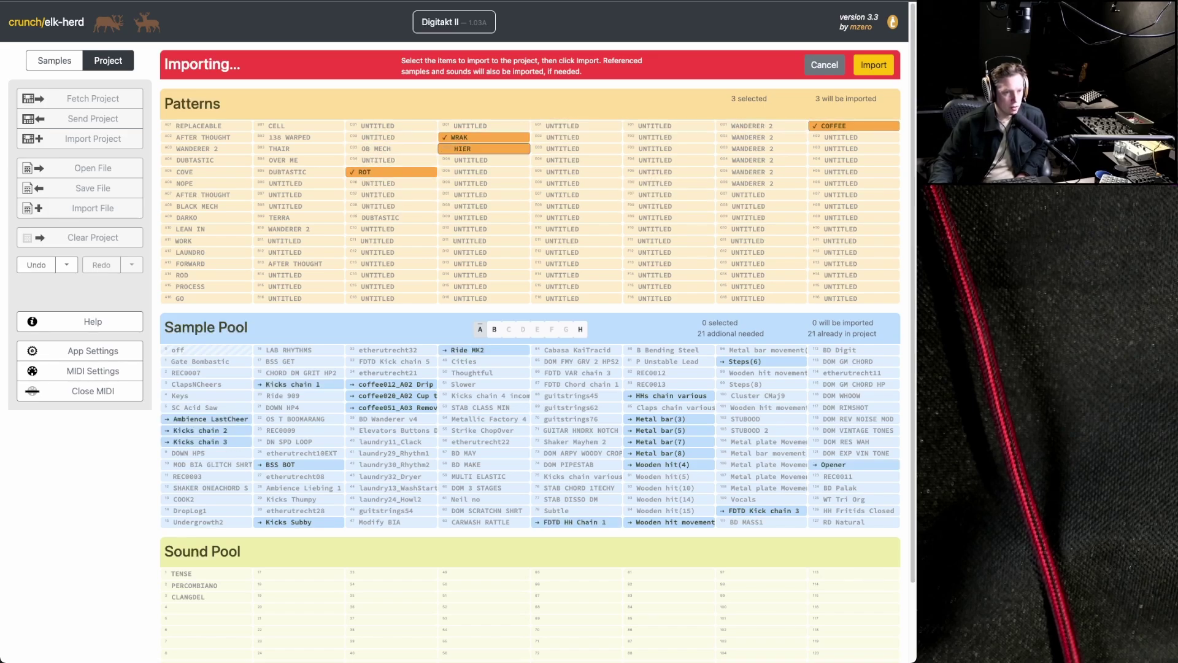
# - Try adding single pool samples such as Ride 909, FDTD VAR chain 3 and DN SPD LOOP to the import selection
pyautogui.click(299, 395)
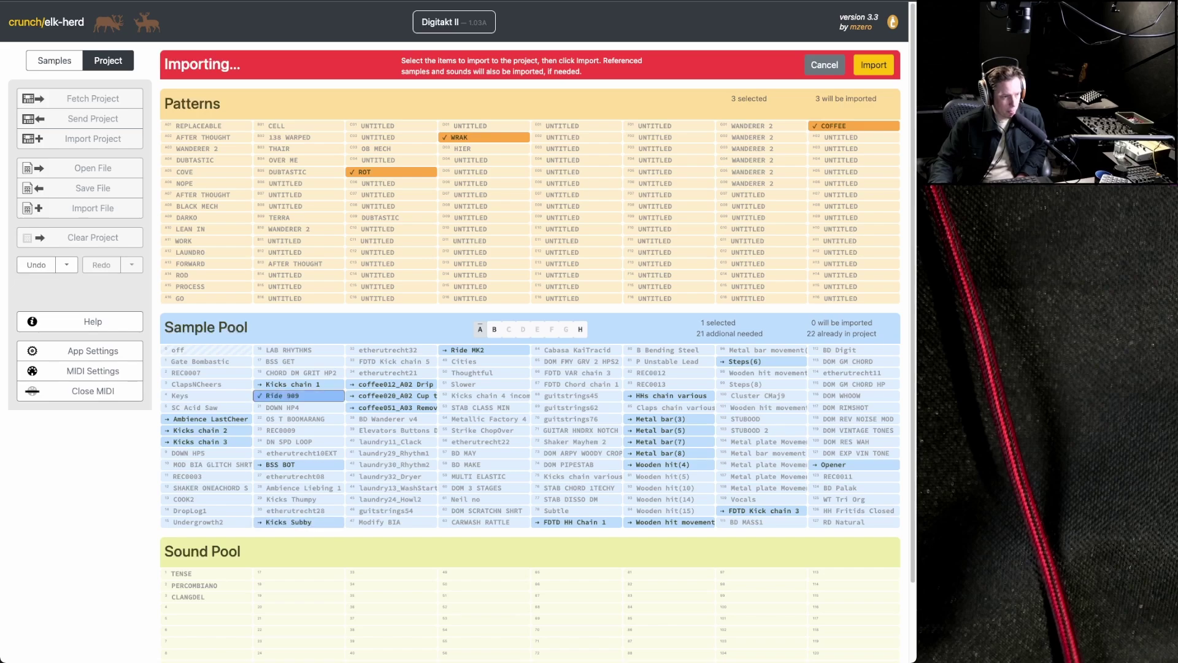
pyautogui.click(299, 395)
pyautogui.click(391, 172)
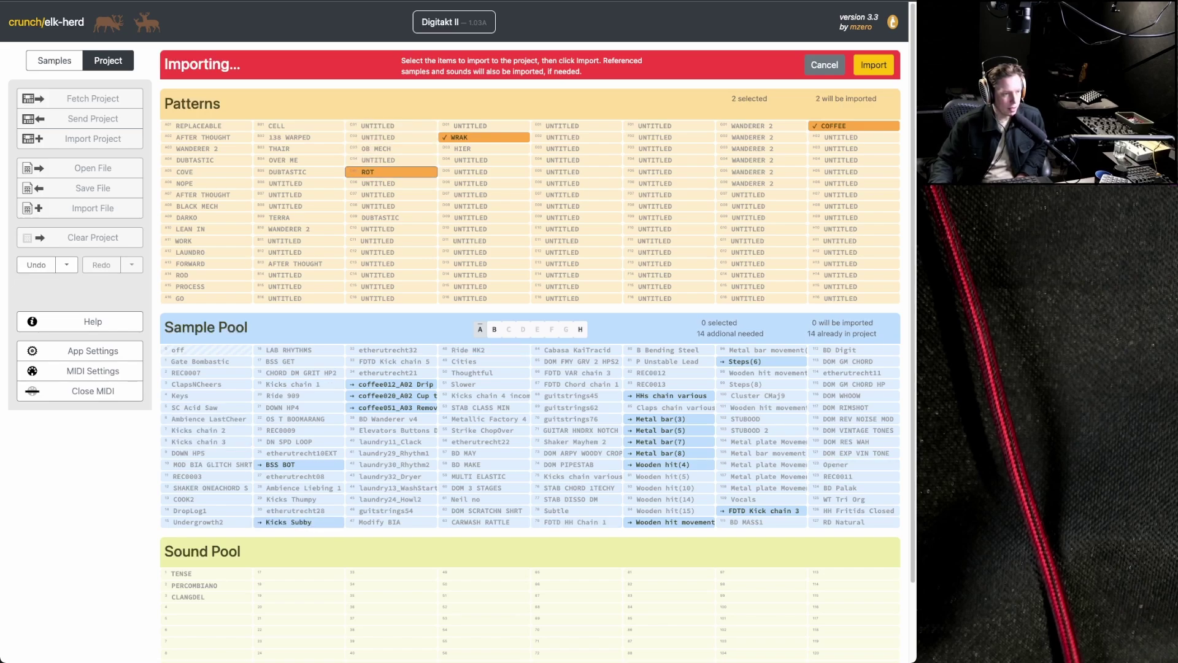
pyautogui.click(391, 172)
pyautogui.click(573, 373)
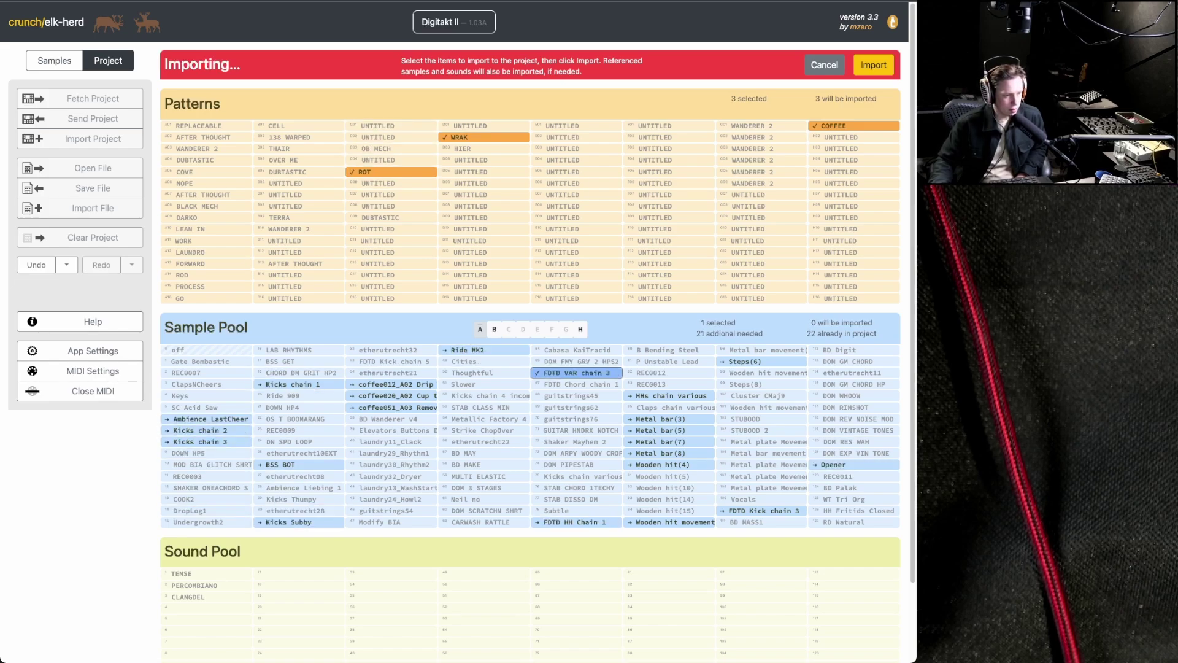
pyautogui.click(572, 372)
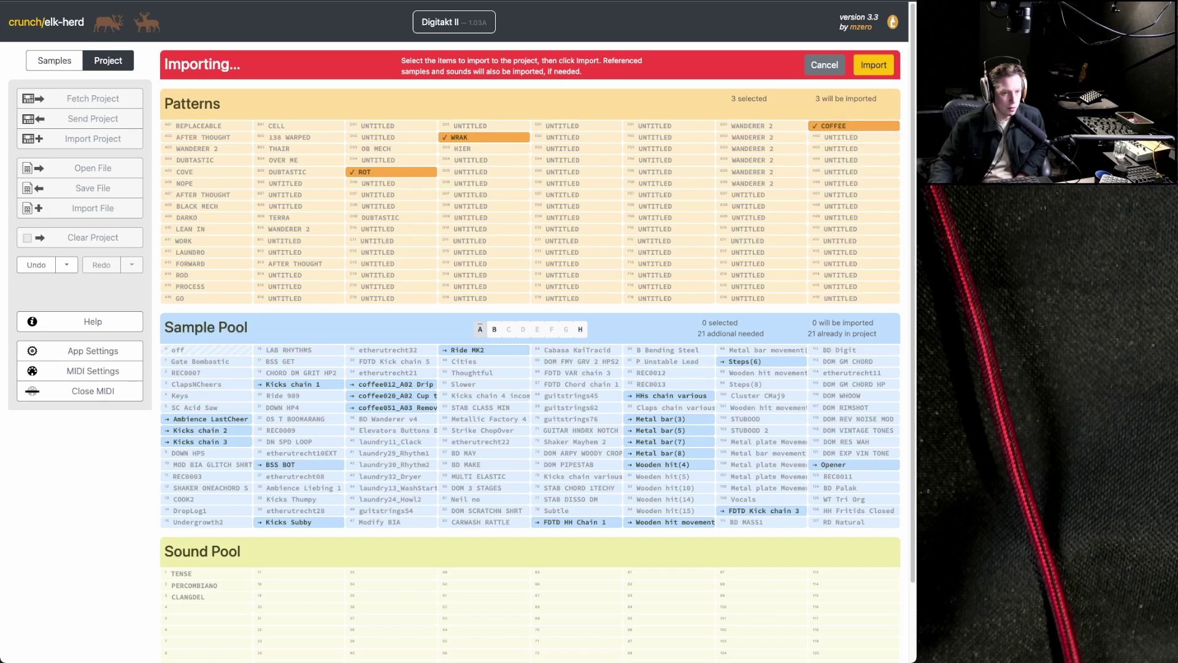
pyautogui.click(853, 125)
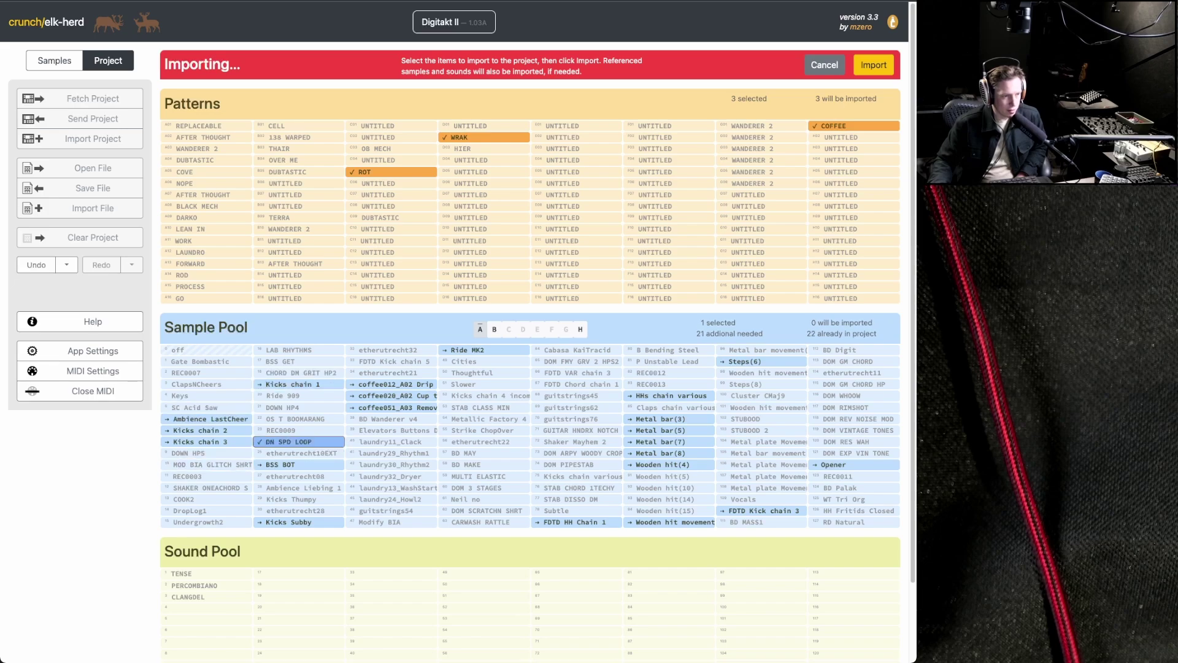
pyautogui.click(761, 442)
pyautogui.click(761, 441)
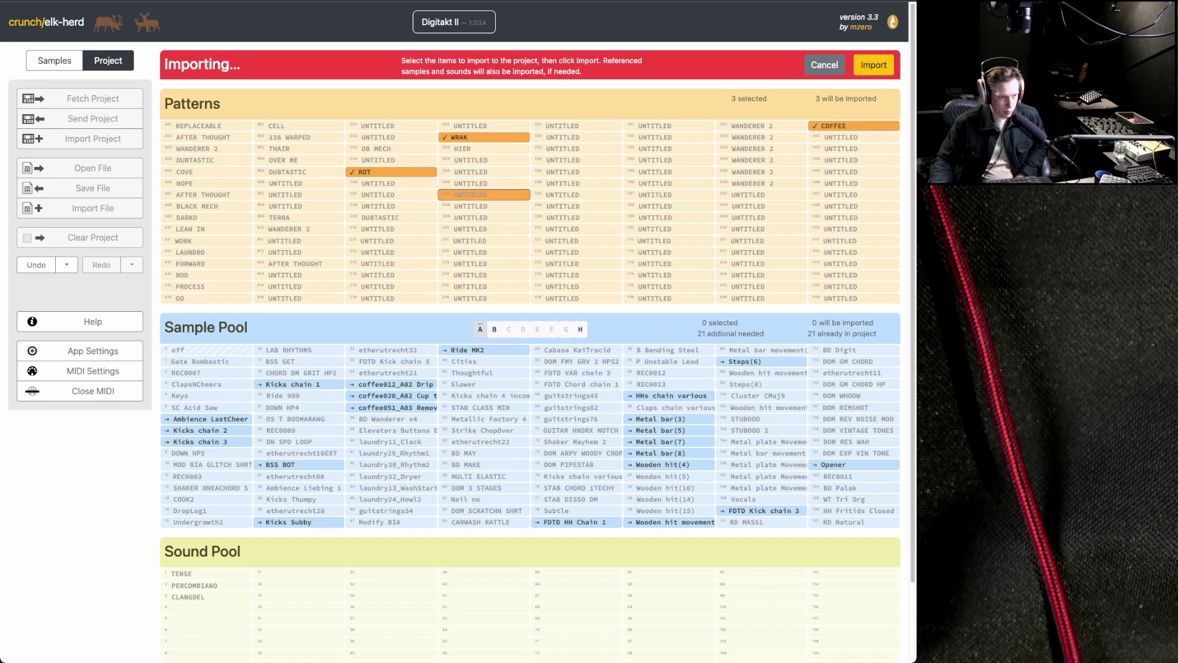
# - Import the chosen patterns ROT, WRAK and COFFEE with their referenced samples into the project
pyautogui.scroll(-3, 485, 193)
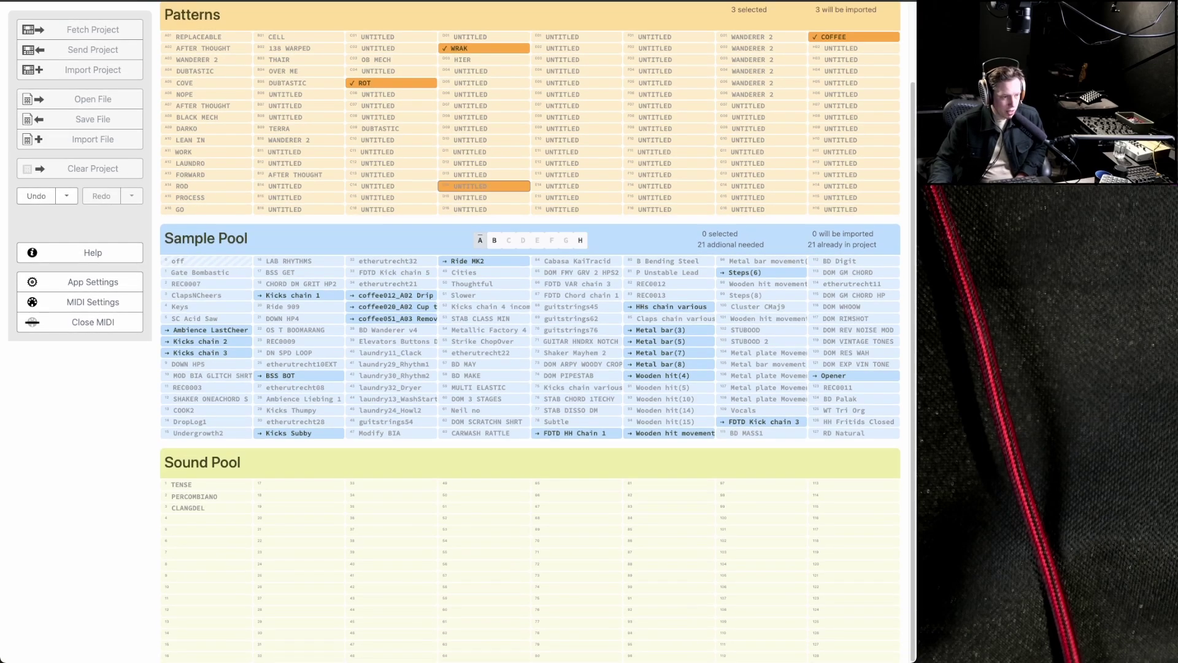
pyautogui.scroll(3, 485, 194)
pyautogui.scroll(-3, 485, 202)
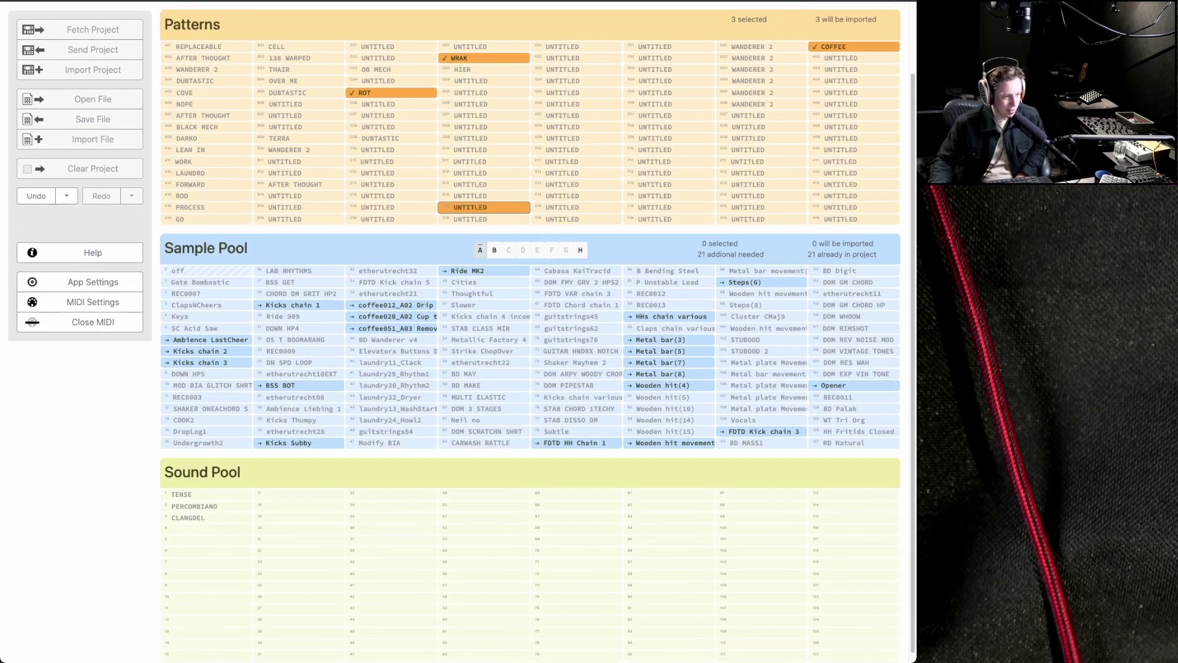
pyautogui.scroll(3, 484, 208)
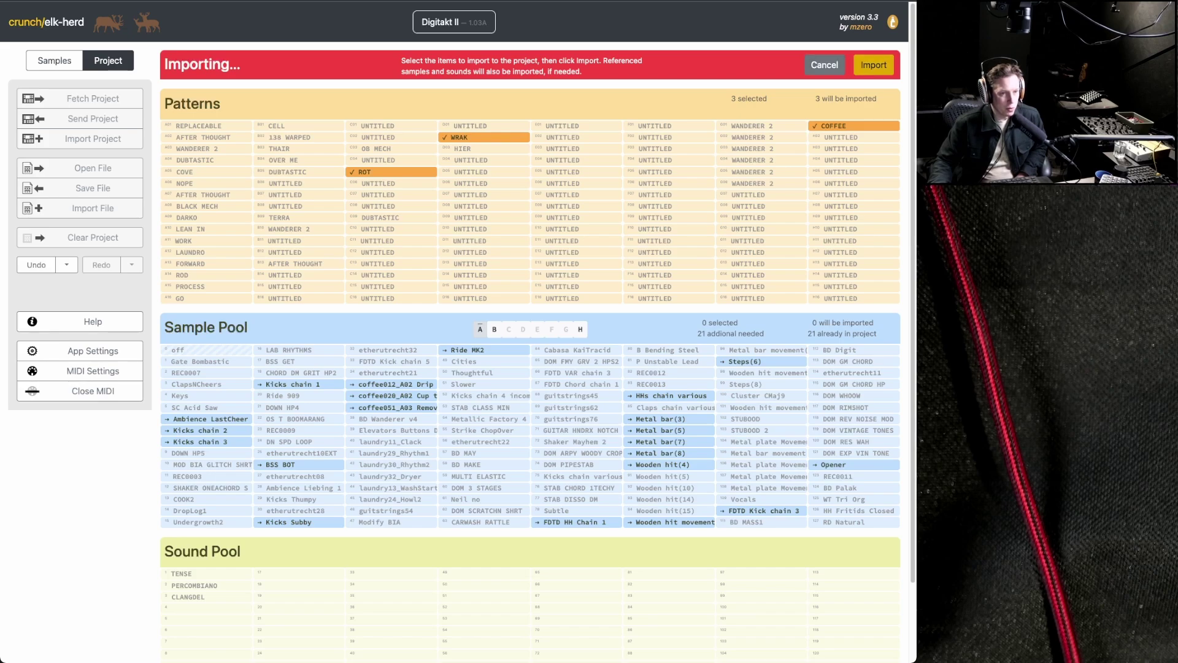
pyautogui.click(874, 64)
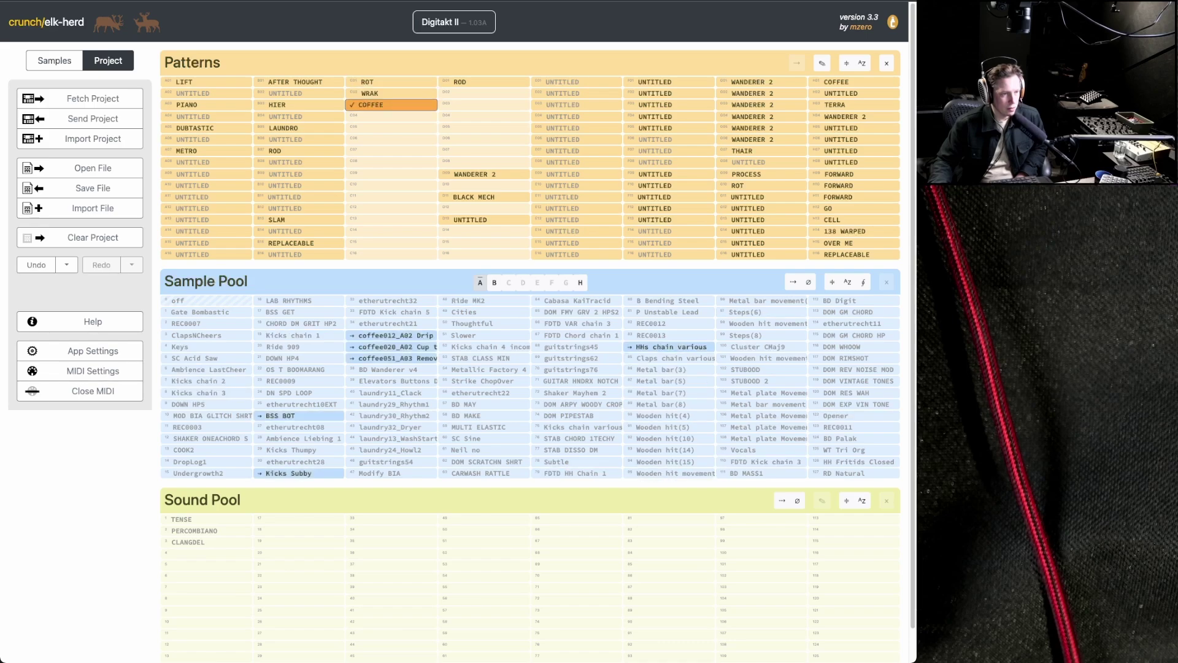
# - Compare which pool samples the imported patterns ROT, WRAK and COFFEE in bank C use
pyautogui.click(391, 82)
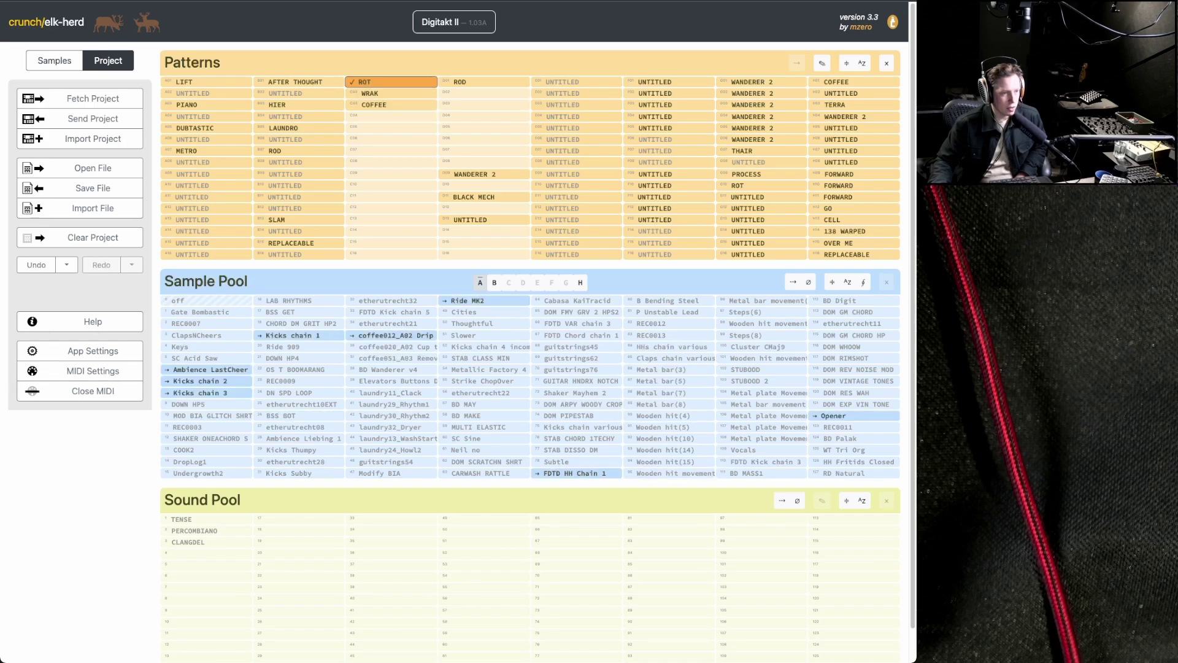
pyautogui.click(391, 94)
pyautogui.click(391, 105)
pyautogui.click(391, 81)
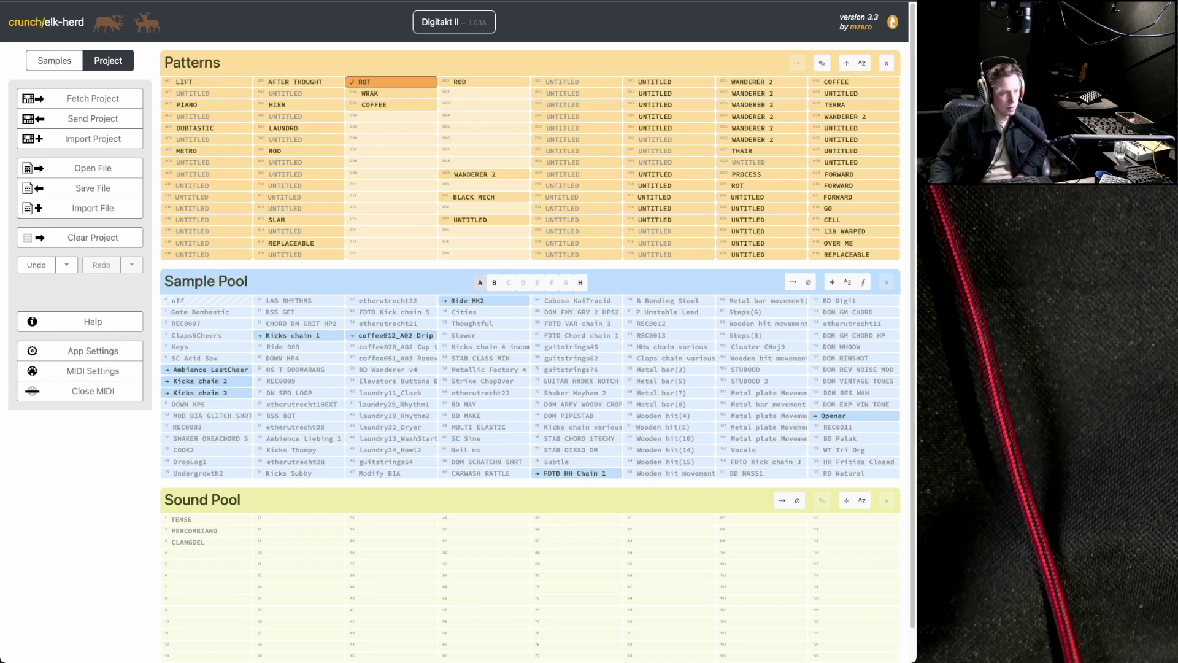
pyautogui.click(391, 105)
pyautogui.click(391, 82)
pyautogui.click(391, 105)
pyautogui.click(391, 94)
pyautogui.click(484, 151)
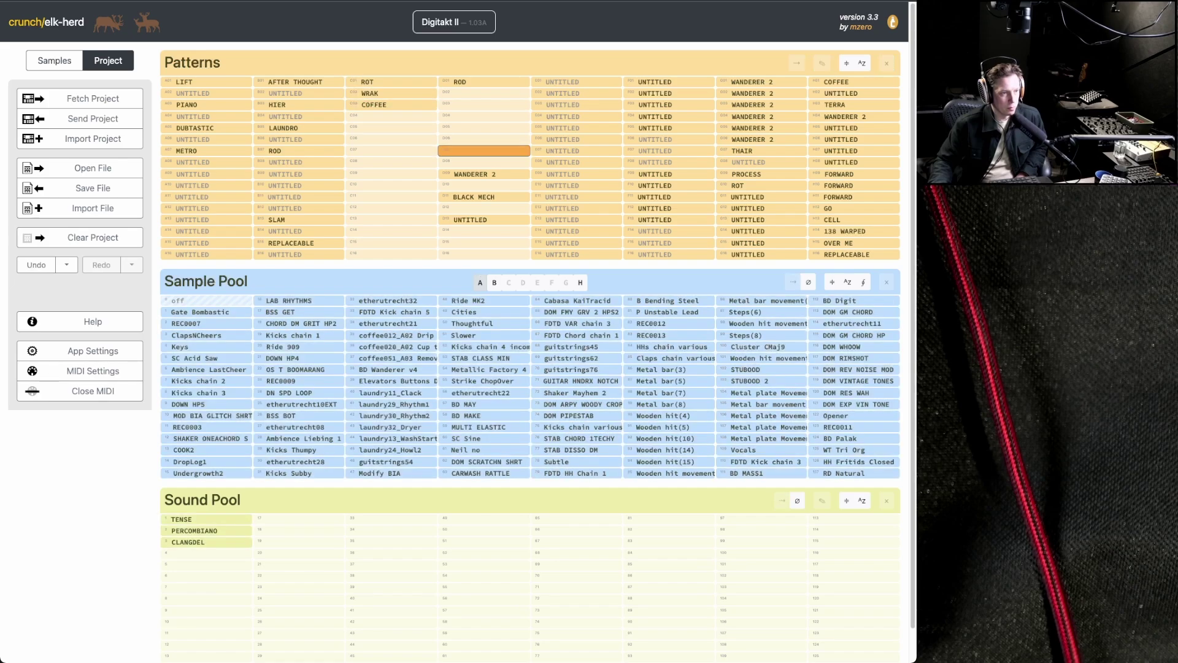
# - Examine the sample usage of pattern WANDERER 2 in D09 and which patterns use pool samples such as Metal bar(8)
pyautogui.click(483, 174)
pyautogui.click(669, 347)
pyautogui.click(669, 323)
pyautogui.click(391, 151)
pyautogui.click(391, 128)
pyautogui.click(484, 127)
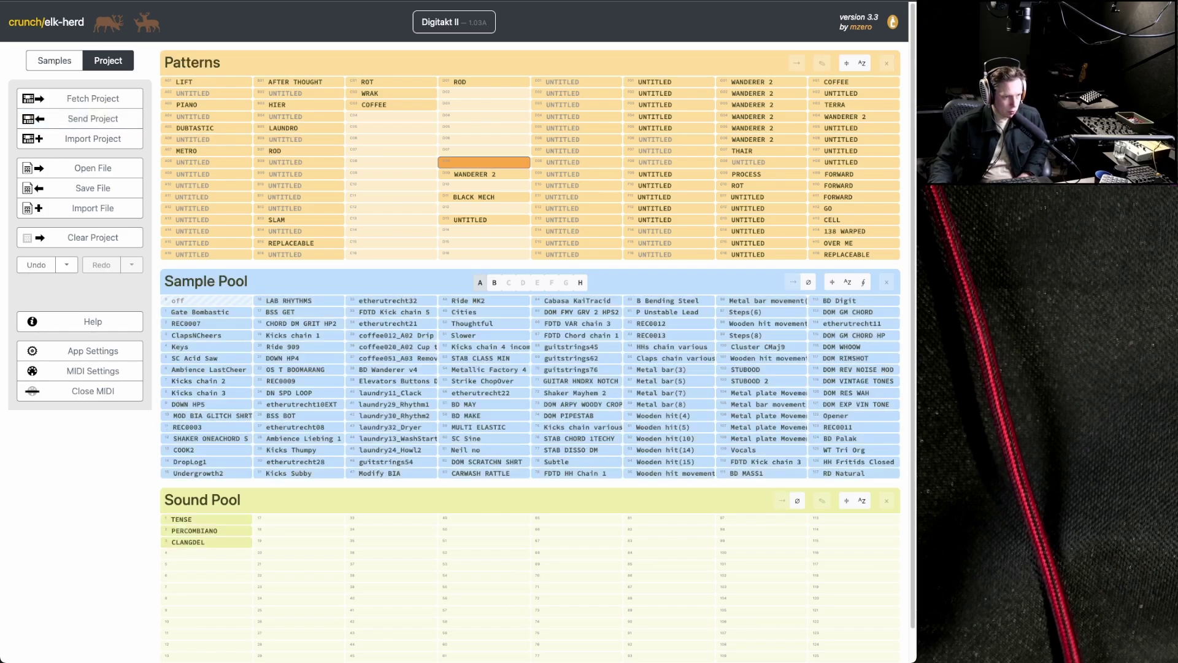
pyautogui.click(669, 404)
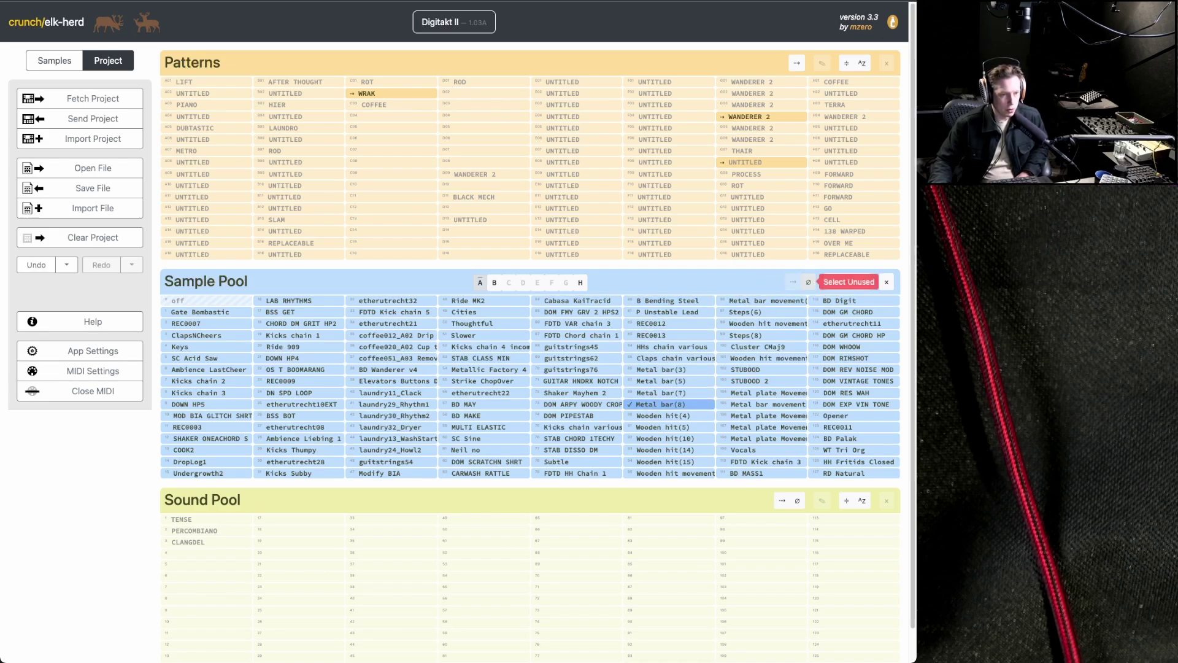
# - Delete all unused samples from the sample pool, reviewing the selection in banks B and H before removal
pyautogui.click(808, 282)
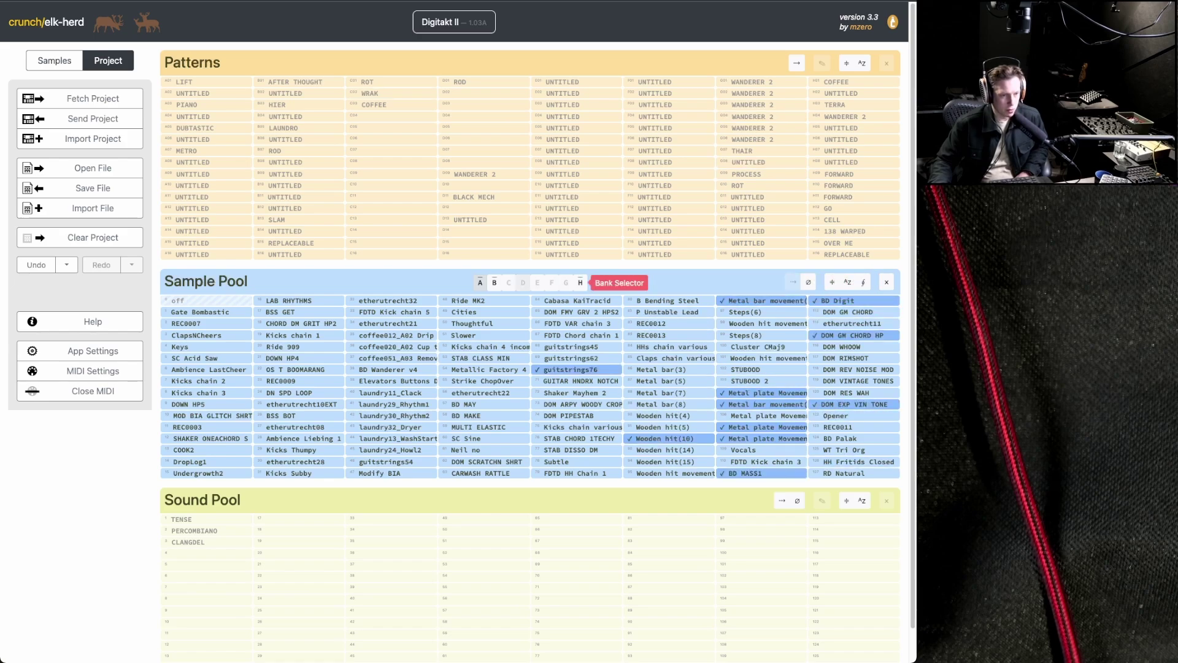
pyautogui.click(494, 282)
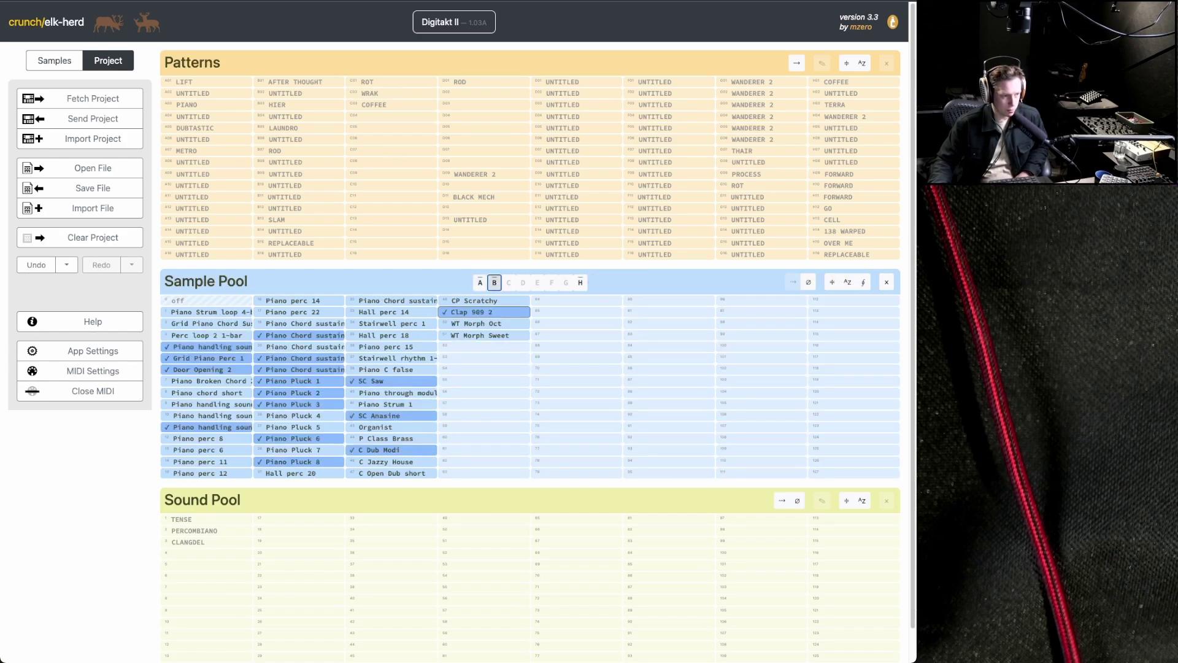
pyautogui.click(580, 283)
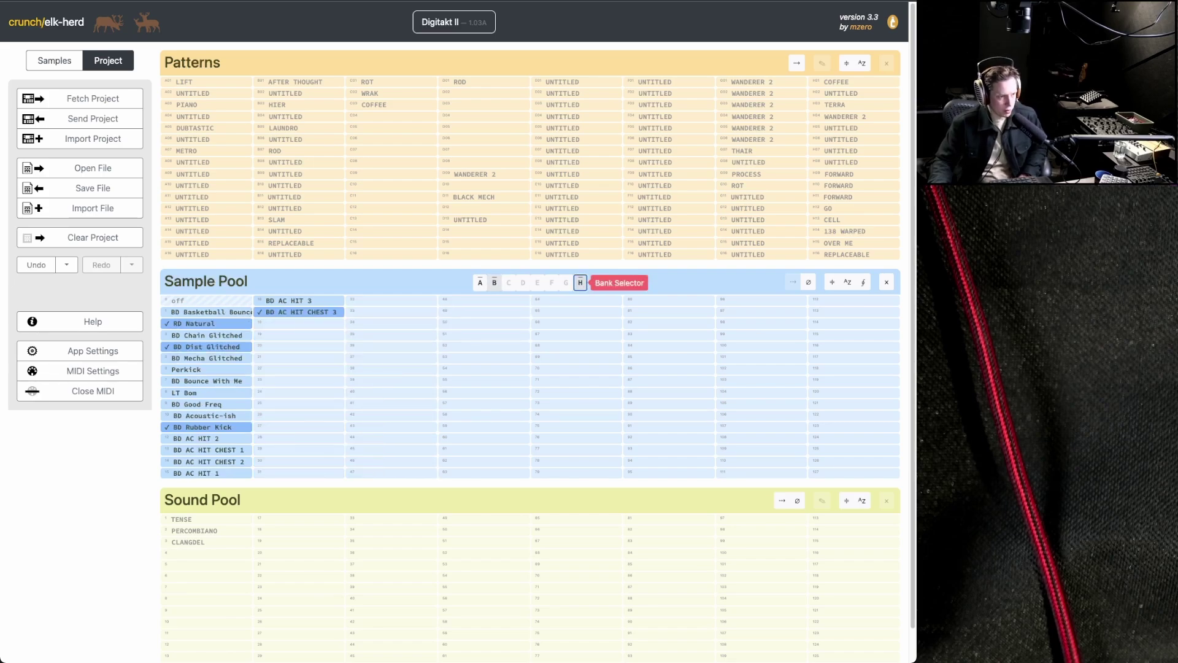
pyautogui.click(494, 282)
pyautogui.click(579, 282)
pyautogui.click(494, 282)
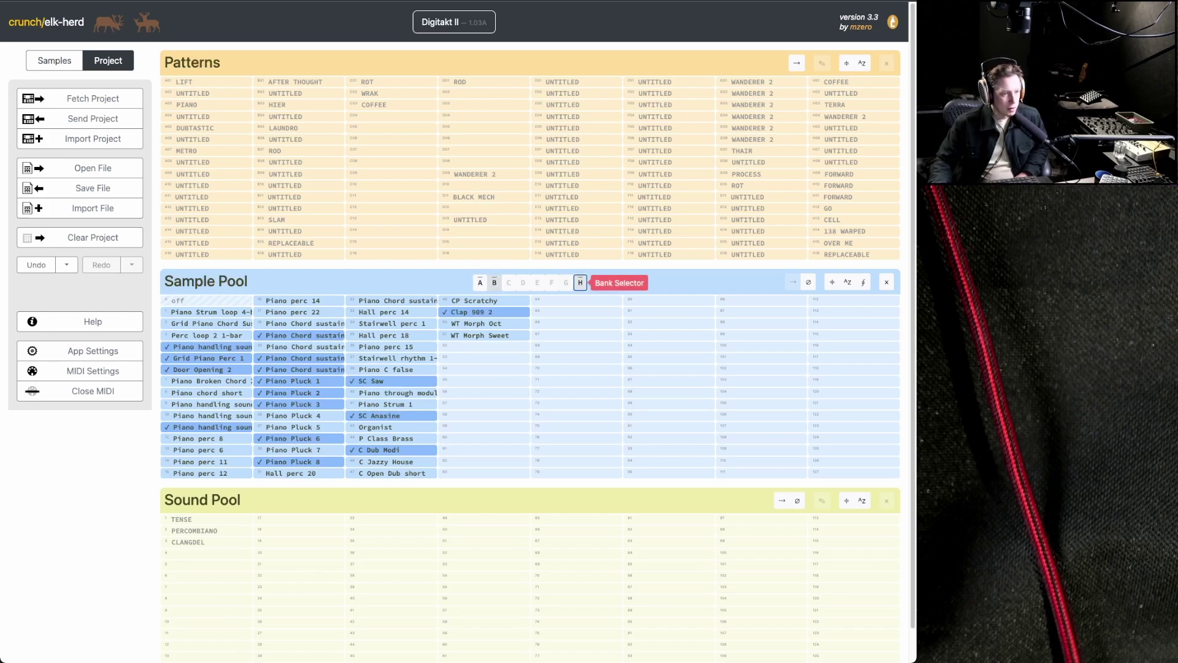
pyautogui.click(580, 282)
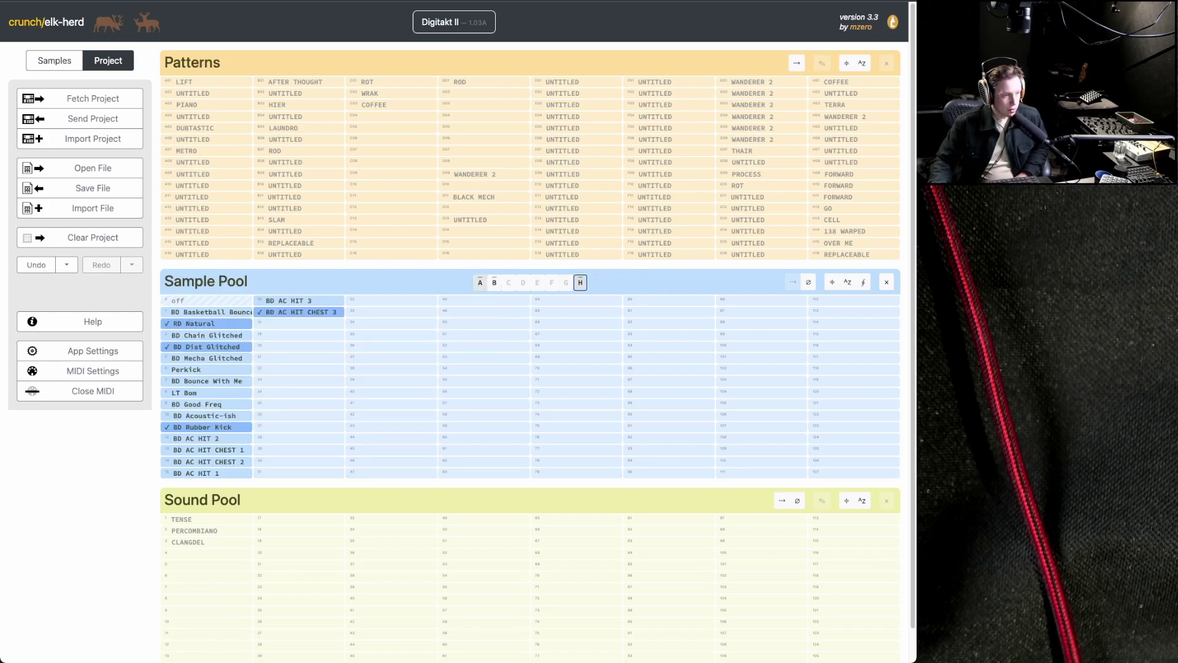
pyautogui.click(886, 282)
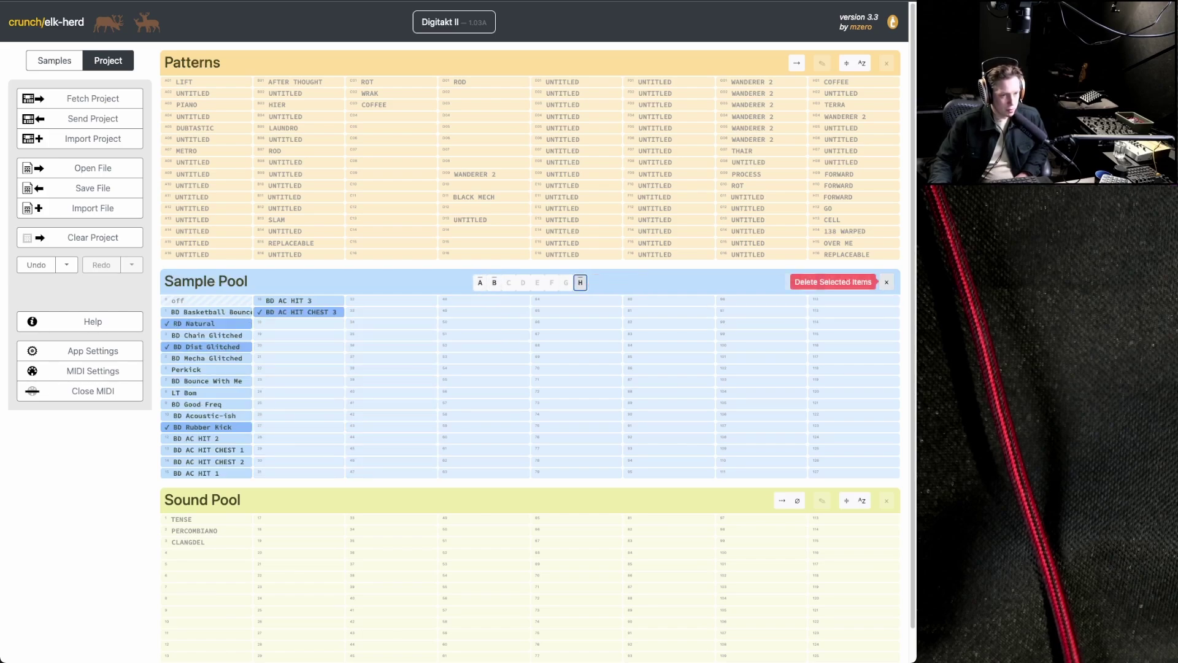
pyautogui.click(834, 282)
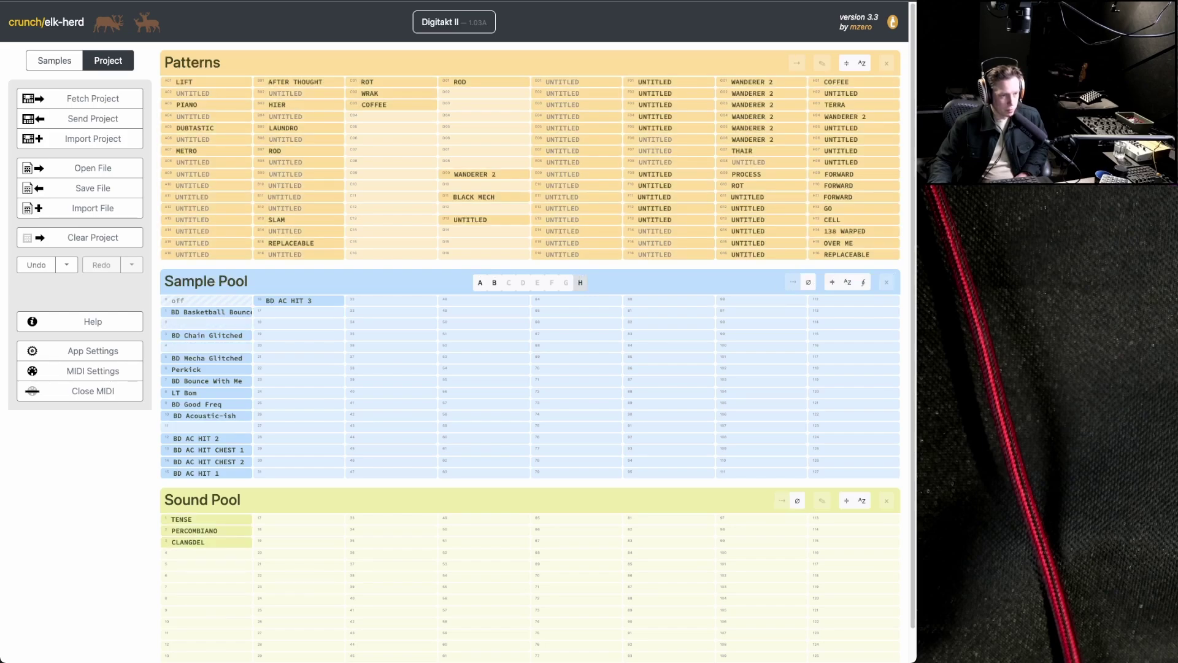
pyautogui.click(494, 283)
pyautogui.click(480, 282)
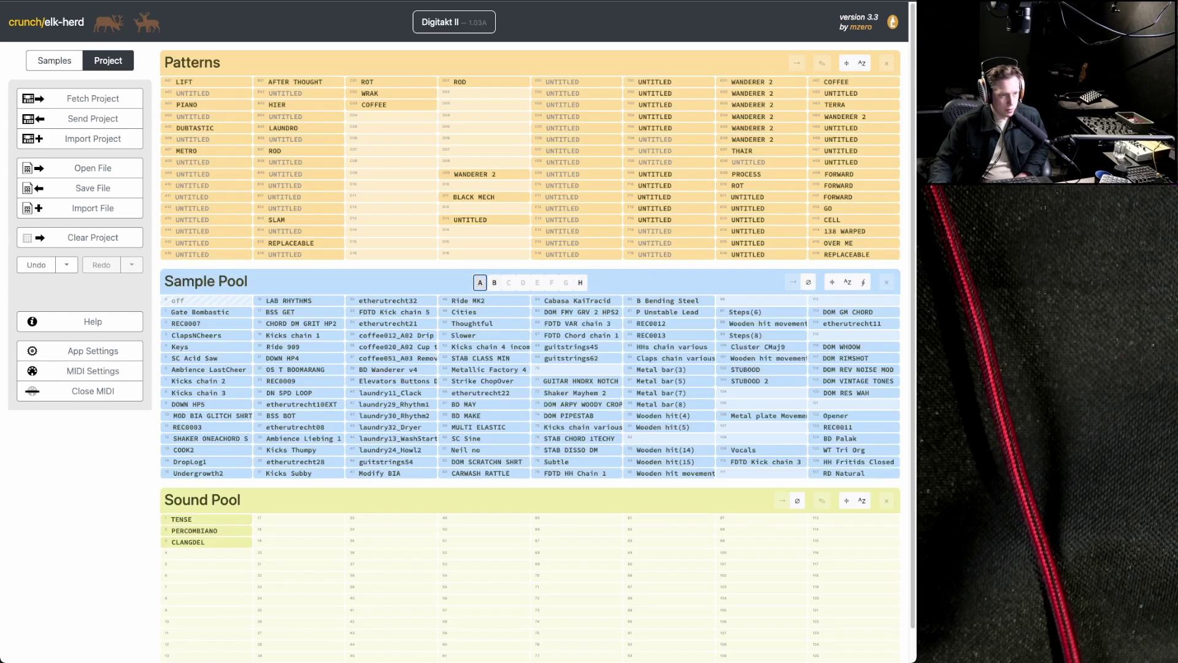
# - Check which patterns use the Cities sample, and compact the samples in bank B of the sample pool
pyautogui.click(484, 312)
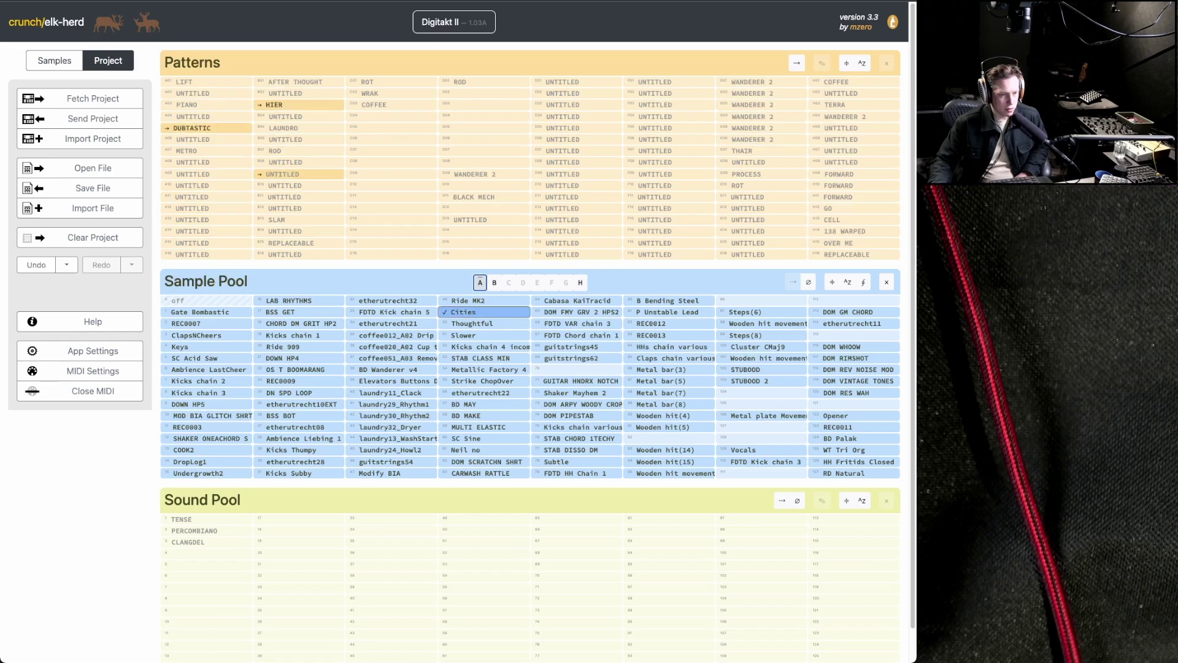
pyautogui.click(494, 283)
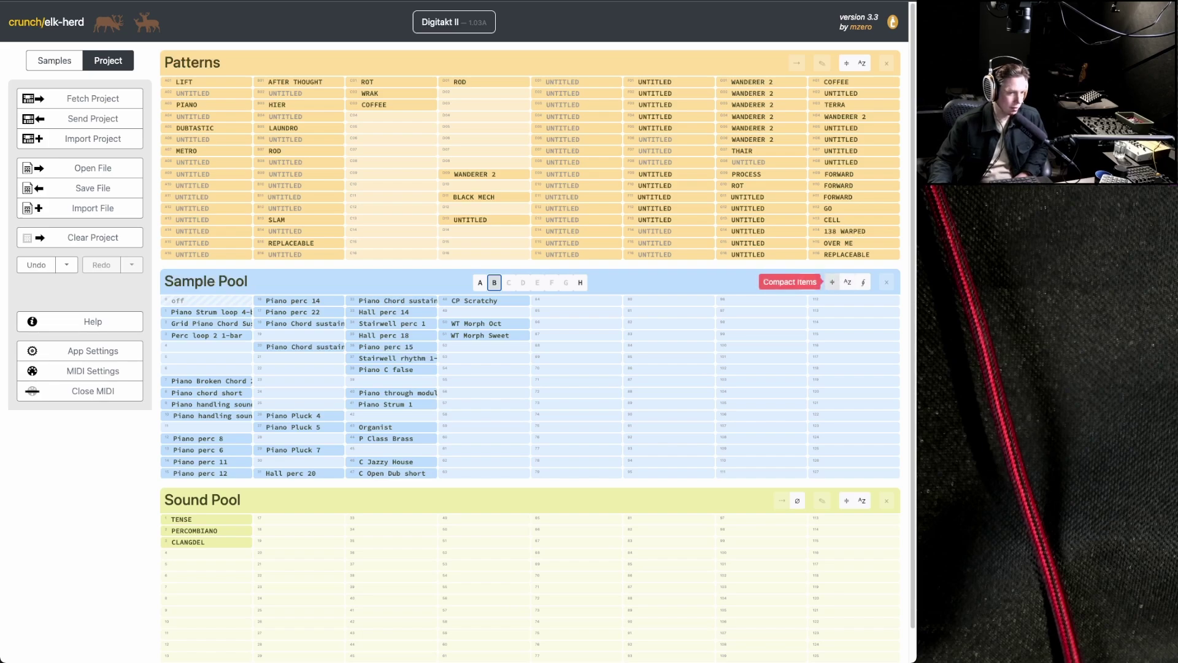
pyautogui.click(832, 283)
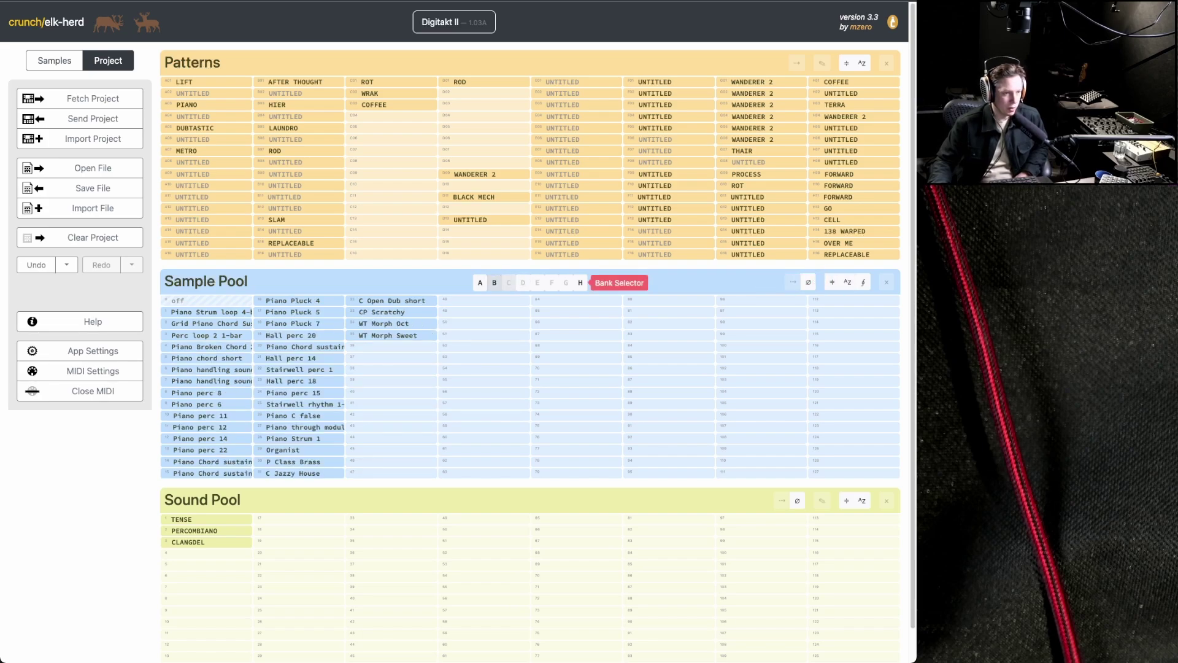
# - Compact the samples in bank A and in bank H of the sample pool
pyautogui.click(479, 282)
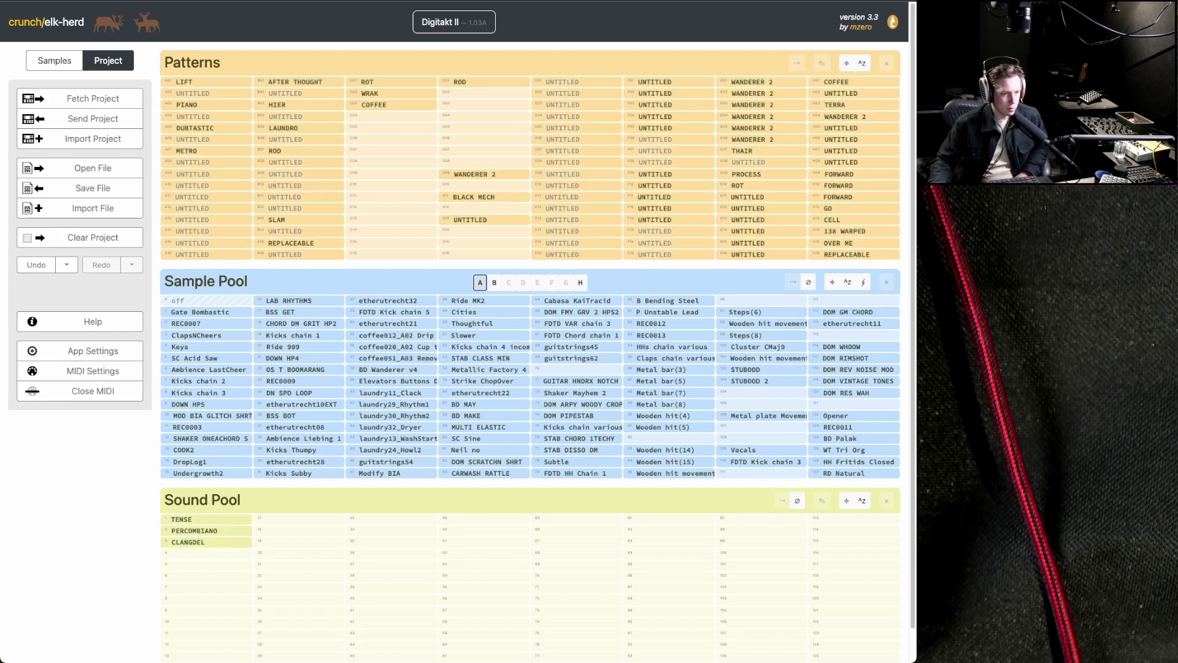
pyautogui.click(832, 282)
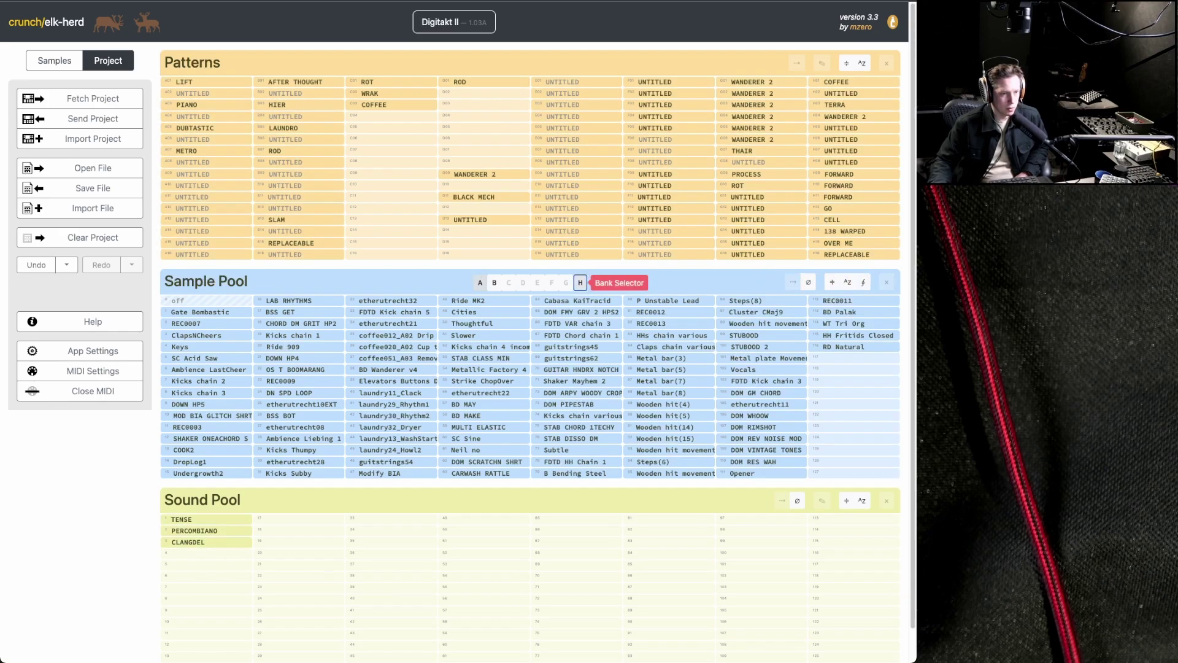
pyautogui.click(579, 282)
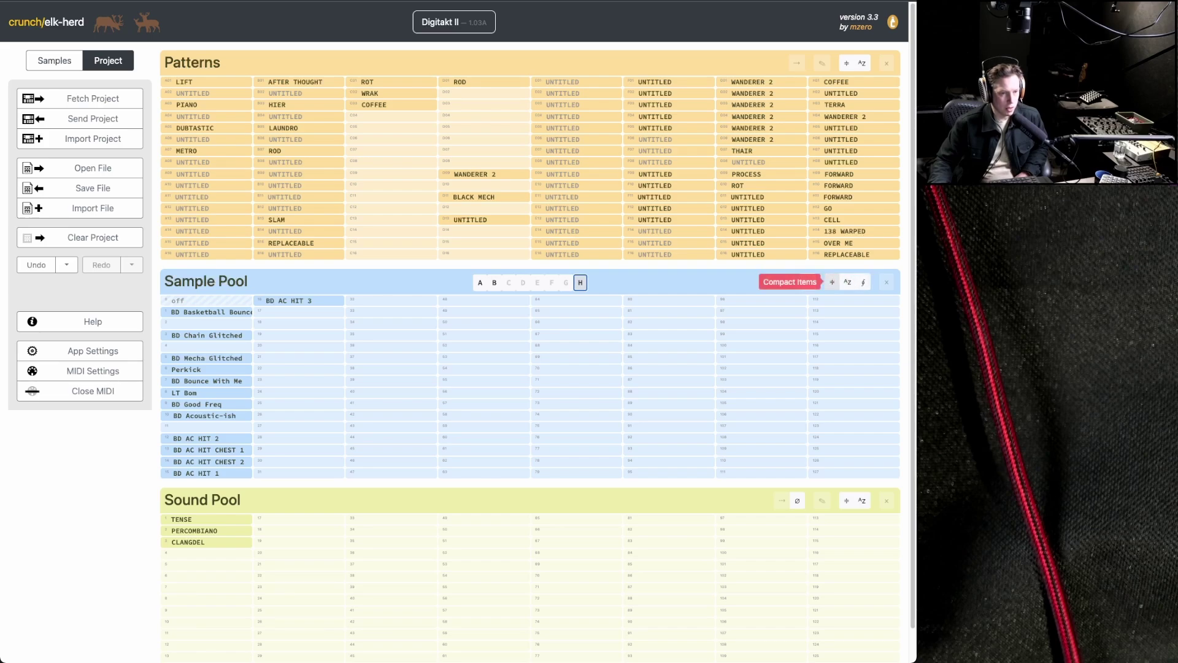
pyautogui.click(832, 282)
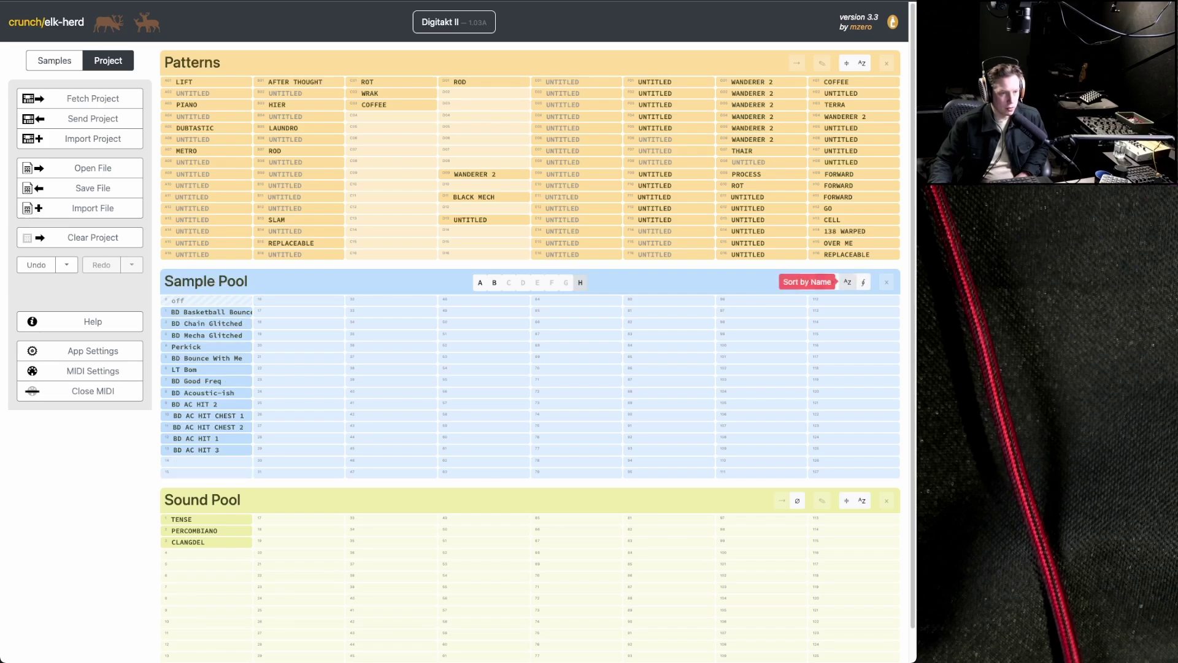
# - Sort the sample pool by name and check which patterns use samples such as Cluster CMaj9 and STUBOOD, reviewing banks A and B
pyautogui.click(847, 282)
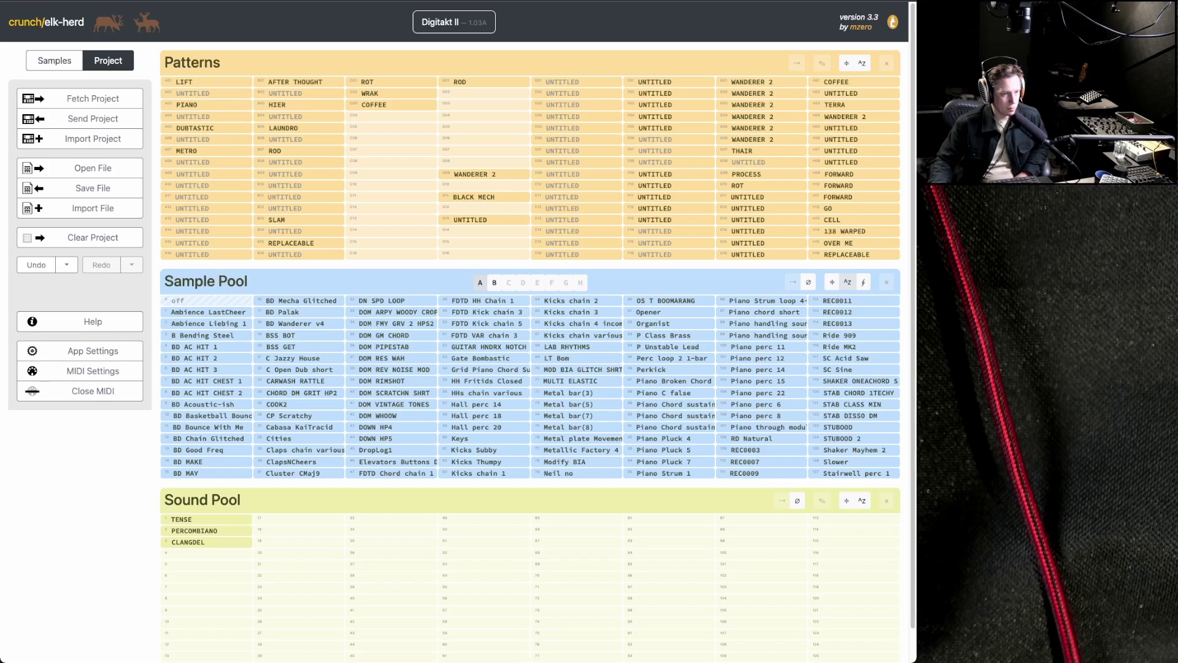
pyautogui.scroll(-1, 579, 346)
pyautogui.click(579, 345)
pyautogui.click(298, 380)
pyautogui.click(208, 310)
pyautogui.click(206, 334)
pyautogui.click(207, 403)
pyautogui.click(299, 472)
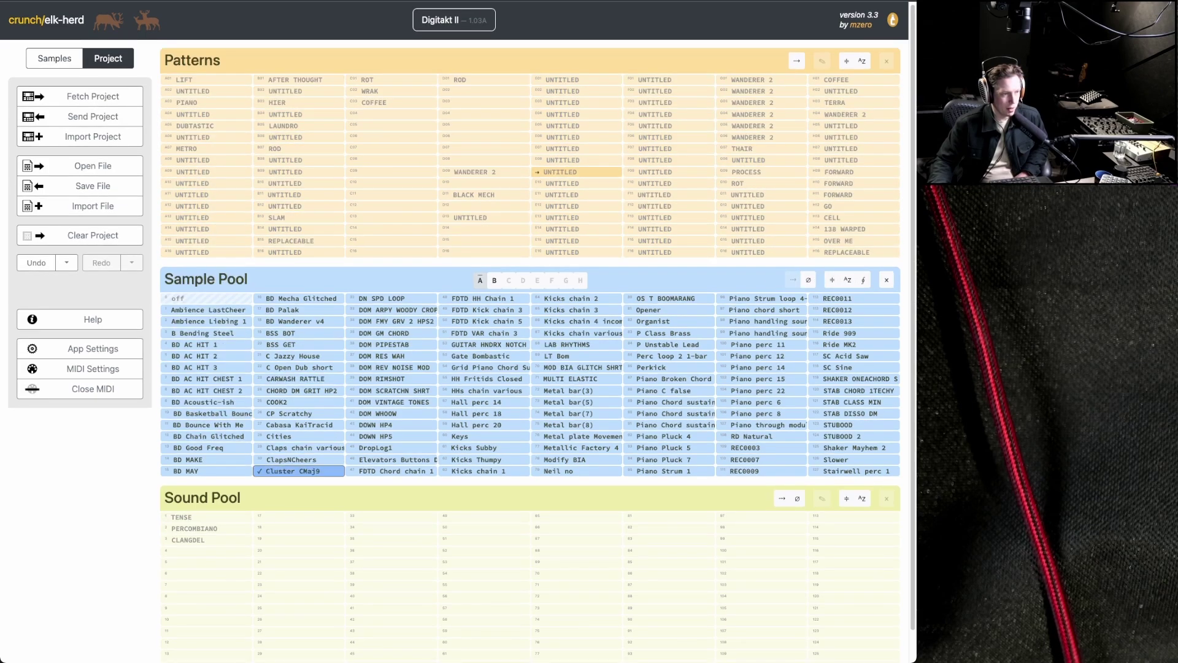
pyautogui.click(298, 310)
pyautogui.click(392, 413)
pyautogui.click(485, 345)
pyautogui.click(484, 379)
pyautogui.click(577, 333)
pyautogui.click(761, 391)
pyautogui.click(853, 425)
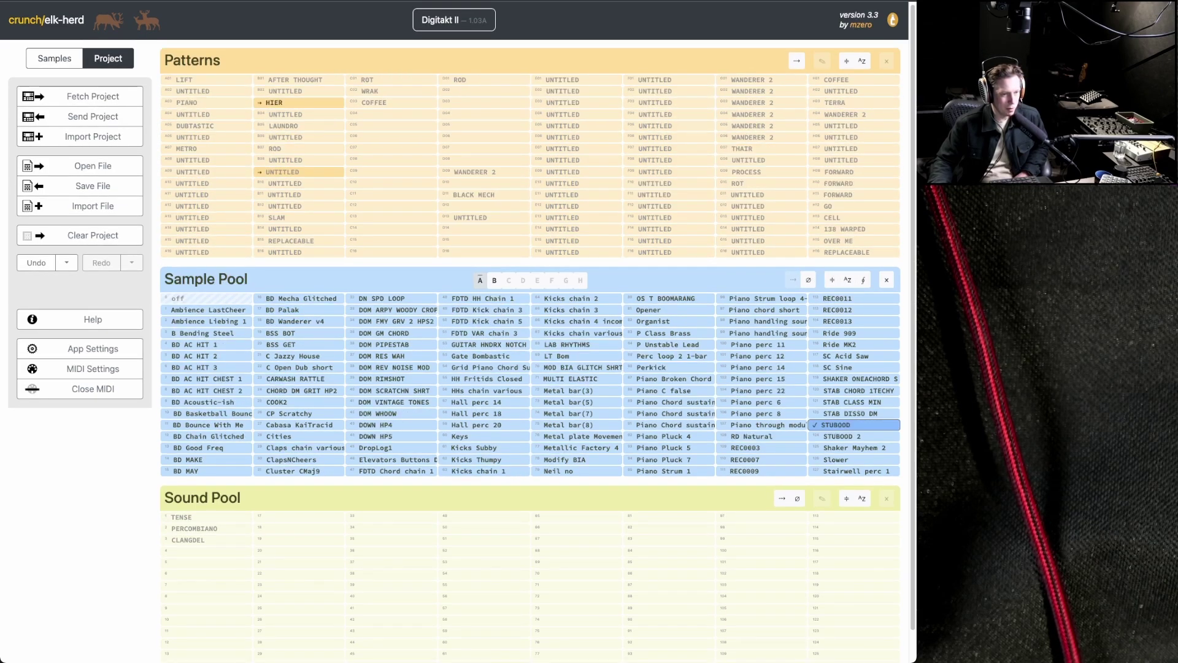
pyautogui.click(494, 280)
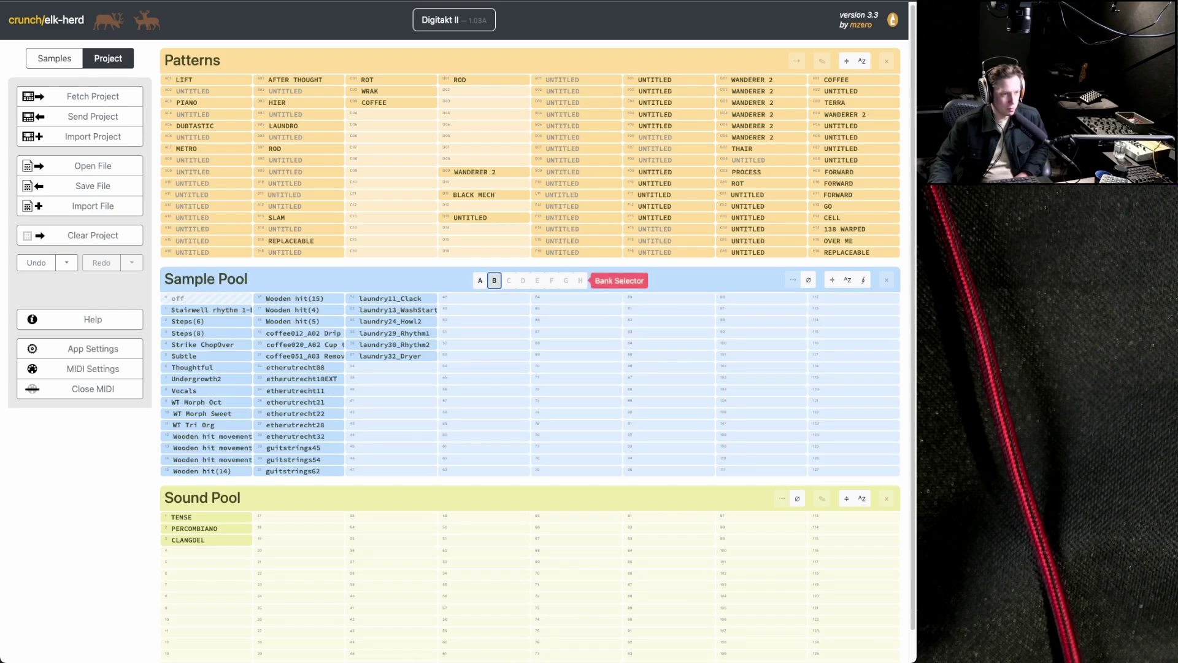
pyautogui.click(479, 280)
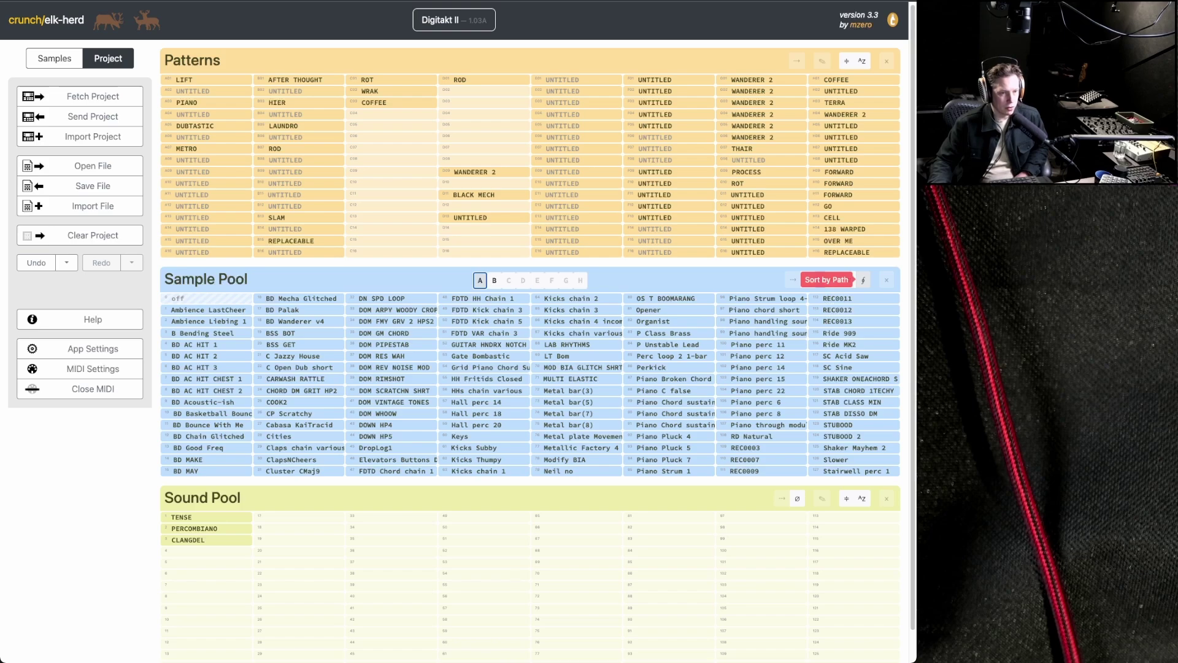
# - Sort the sample pool by path and check which patterns use samples such as Metal bar(5) and Ride 909
pyautogui.click(863, 281)
pyautogui.click(491, 446)
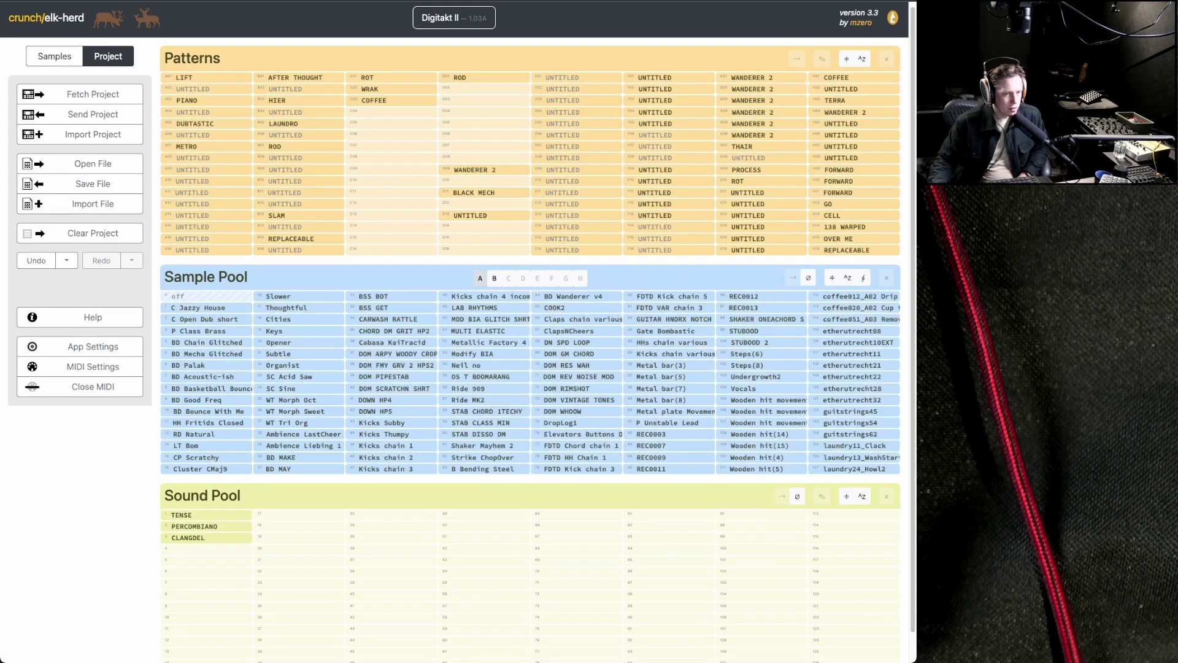
pyautogui.click(200, 332)
pyautogui.click(205, 319)
pyautogui.click(391, 434)
pyautogui.click(299, 342)
pyautogui.click(576, 411)
pyautogui.click(577, 434)
pyautogui.click(669, 377)
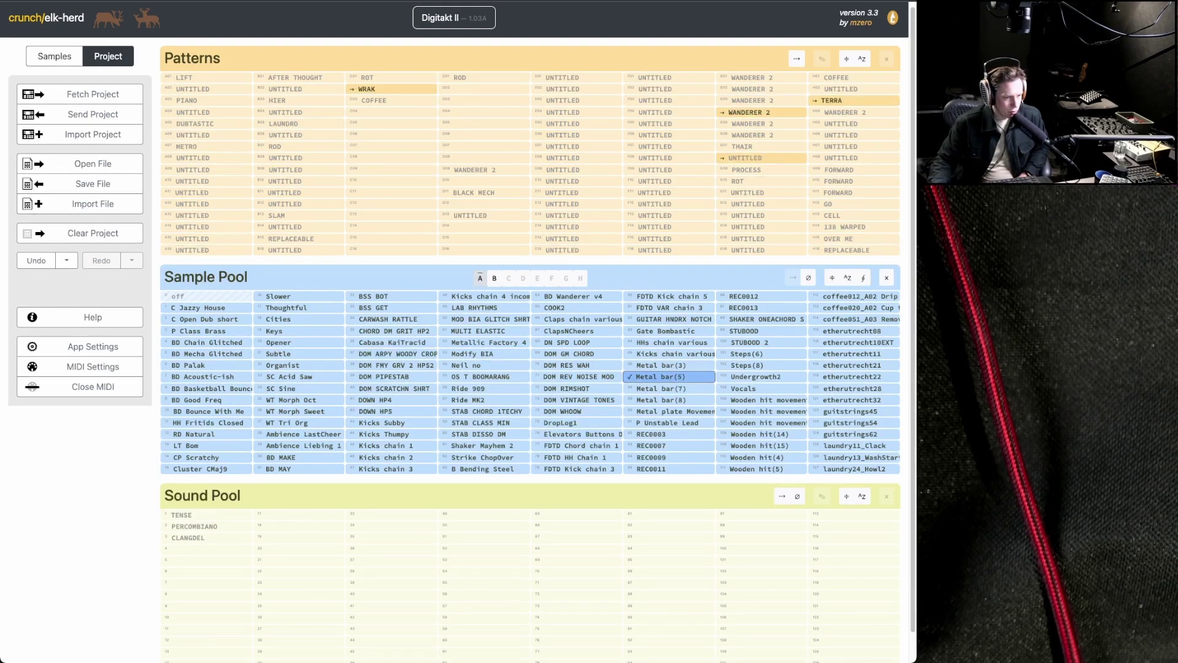
pyautogui.click(854, 423)
pyautogui.click(854, 377)
pyautogui.click(669, 331)
pyautogui.click(577, 365)
pyautogui.click(577, 354)
pyautogui.click(391, 400)
pyautogui.click(484, 388)
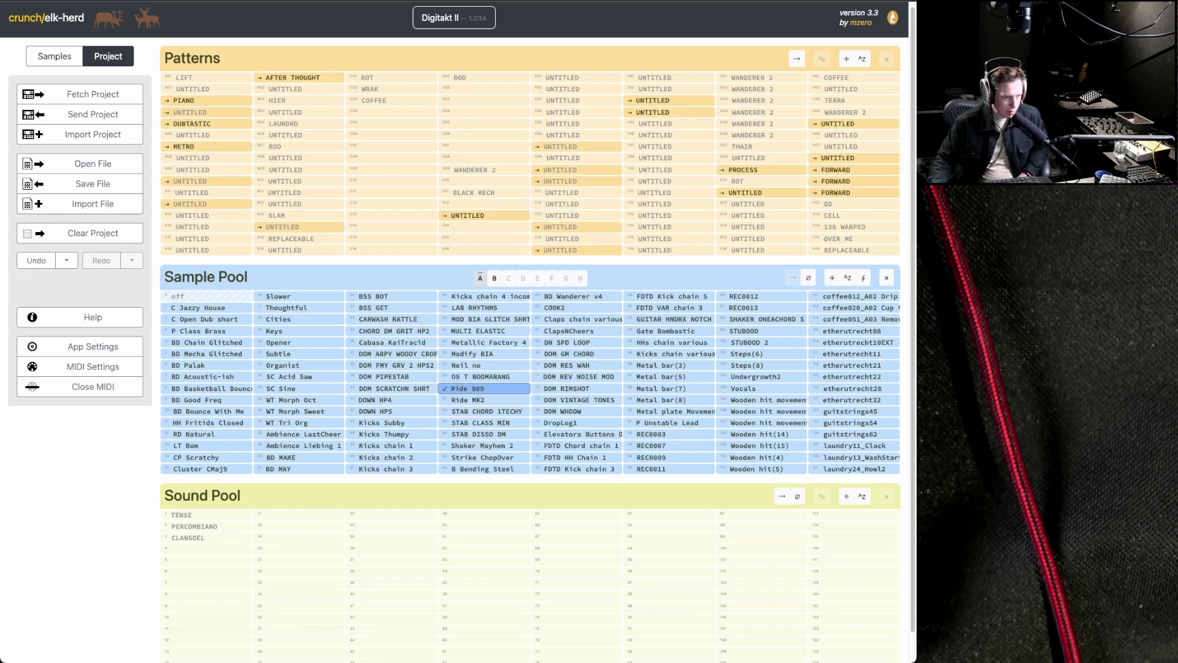
# - Examine which patterns use bank A samples such as P Class Brass, P Unstable Lead and Gate Bombastic
pyautogui.click(206, 388)
pyautogui.click(206, 400)
pyautogui.click(206, 308)
pyautogui.click(206, 354)
pyautogui.click(391, 354)
pyautogui.click(390, 377)
pyautogui.click(206, 319)
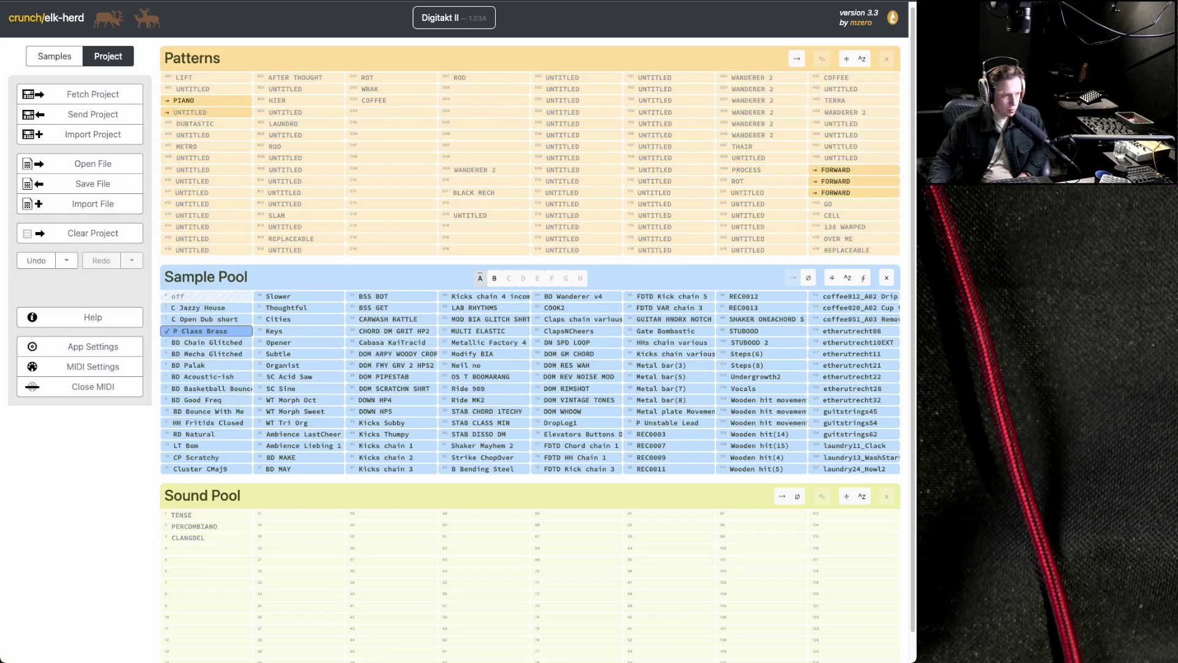
pyautogui.click(206, 446)
pyautogui.click(484, 365)
pyautogui.click(483, 469)
pyautogui.click(483, 296)
pyautogui.click(669, 423)
pyautogui.click(761, 411)
pyautogui.click(669, 423)
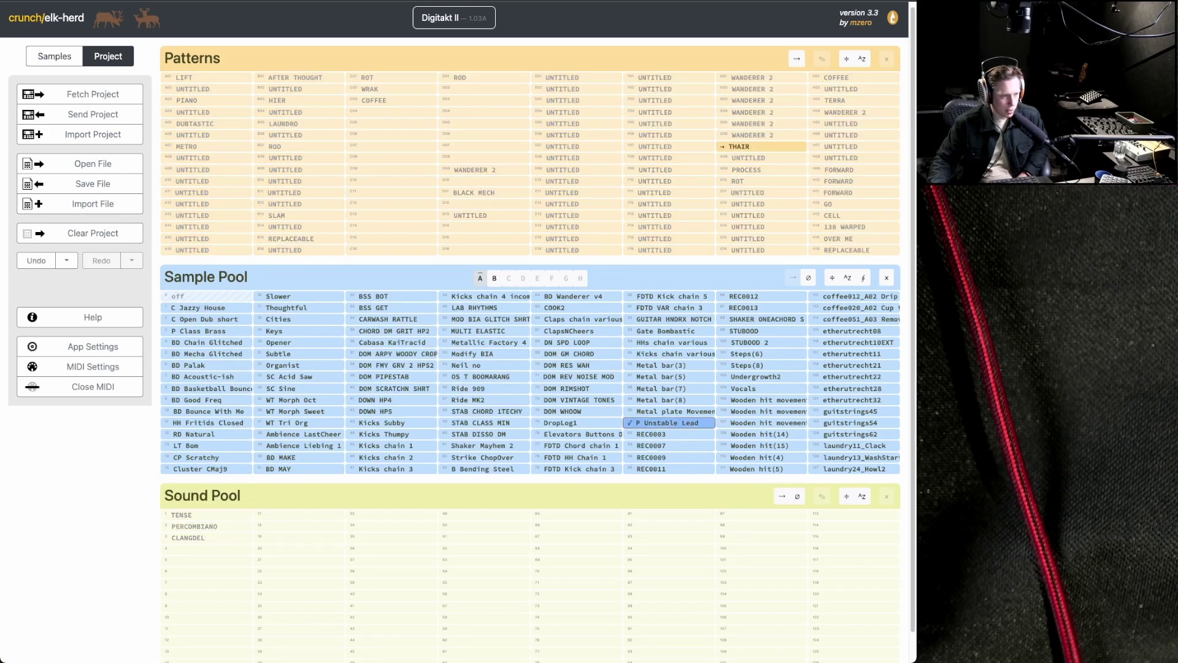
pyautogui.click(577, 365)
pyautogui.click(577, 446)
pyautogui.click(577, 365)
pyautogui.click(577, 411)
pyautogui.click(669, 422)
pyautogui.click(668, 366)
pyautogui.click(669, 354)
pyautogui.click(669, 331)
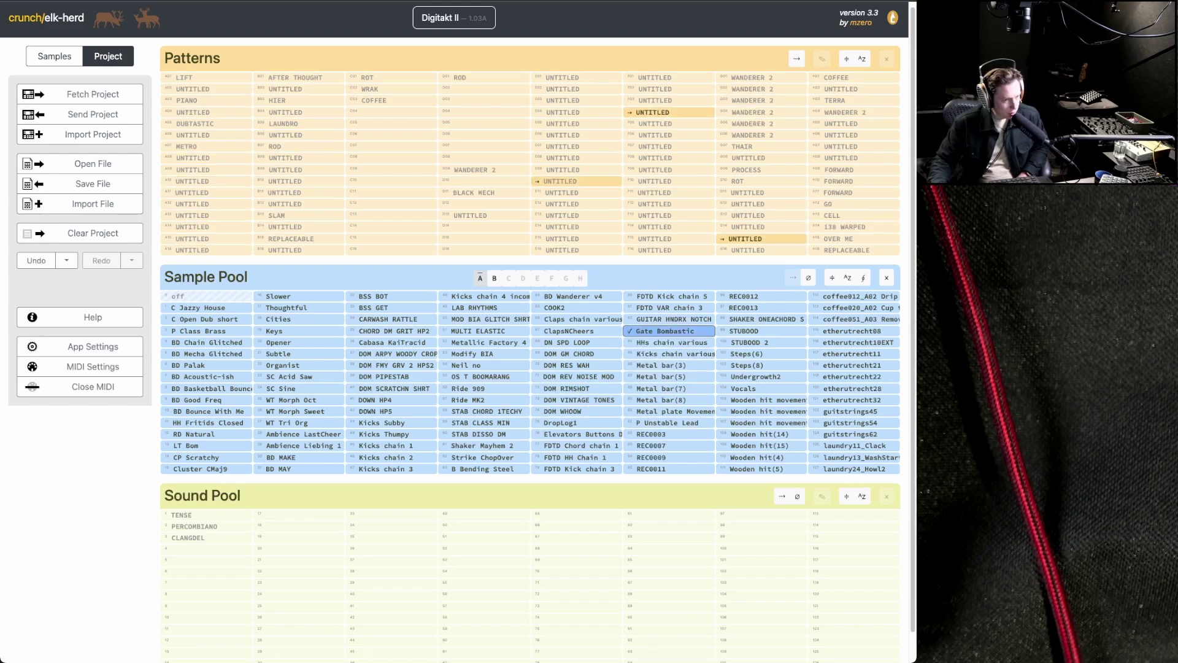
pyautogui.click(669, 400)
pyautogui.click(577, 423)
pyautogui.click(762, 332)
pyautogui.click(762, 308)
pyautogui.click(761, 297)
pyautogui.click(761, 296)
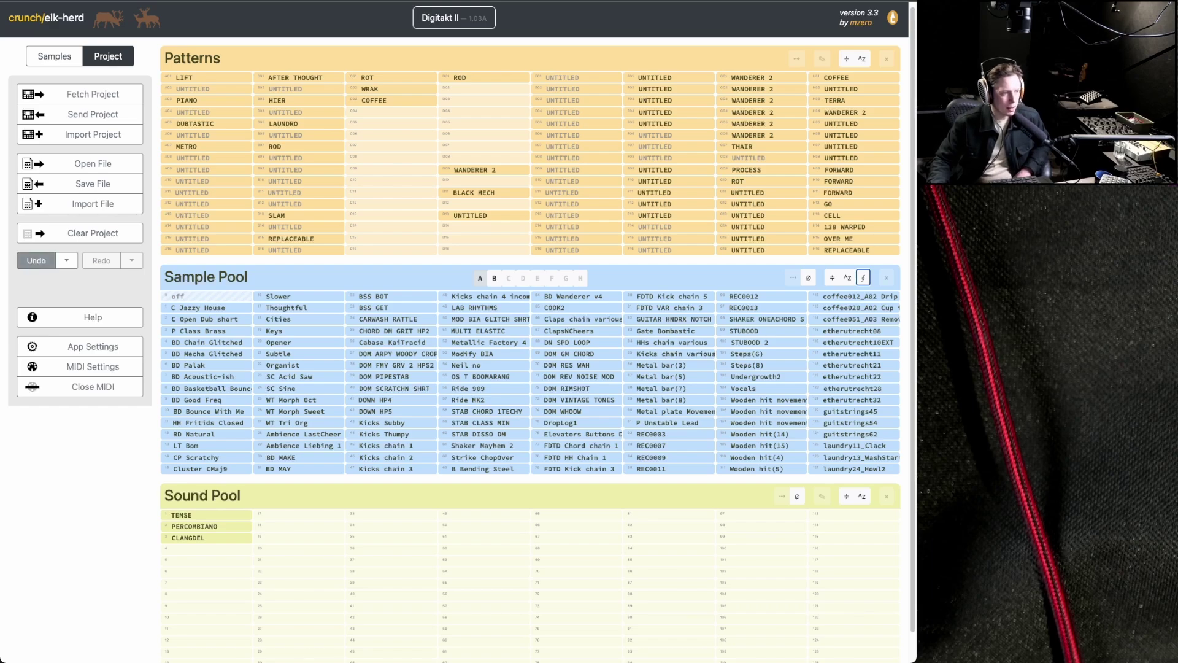
# - Undo the sample pool sorts and the compaction of banks H and A, and redo the compaction of bank A
pyautogui.click(36, 261)
pyautogui.click(36, 261)
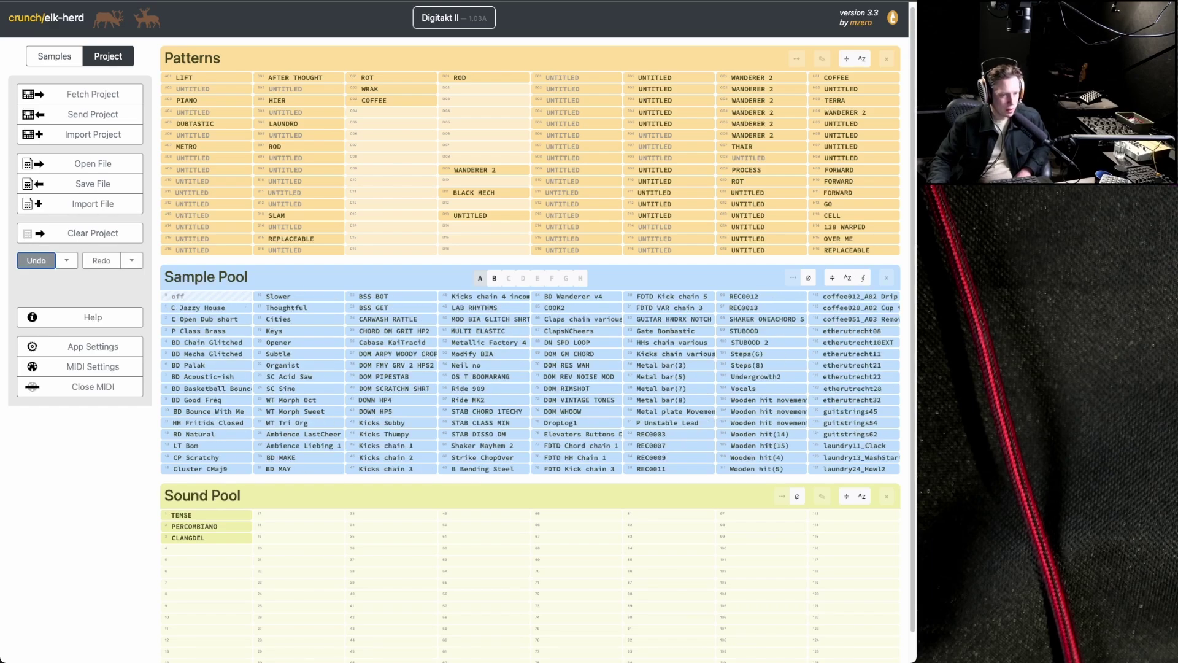
pyautogui.click(36, 260)
pyautogui.click(36, 261)
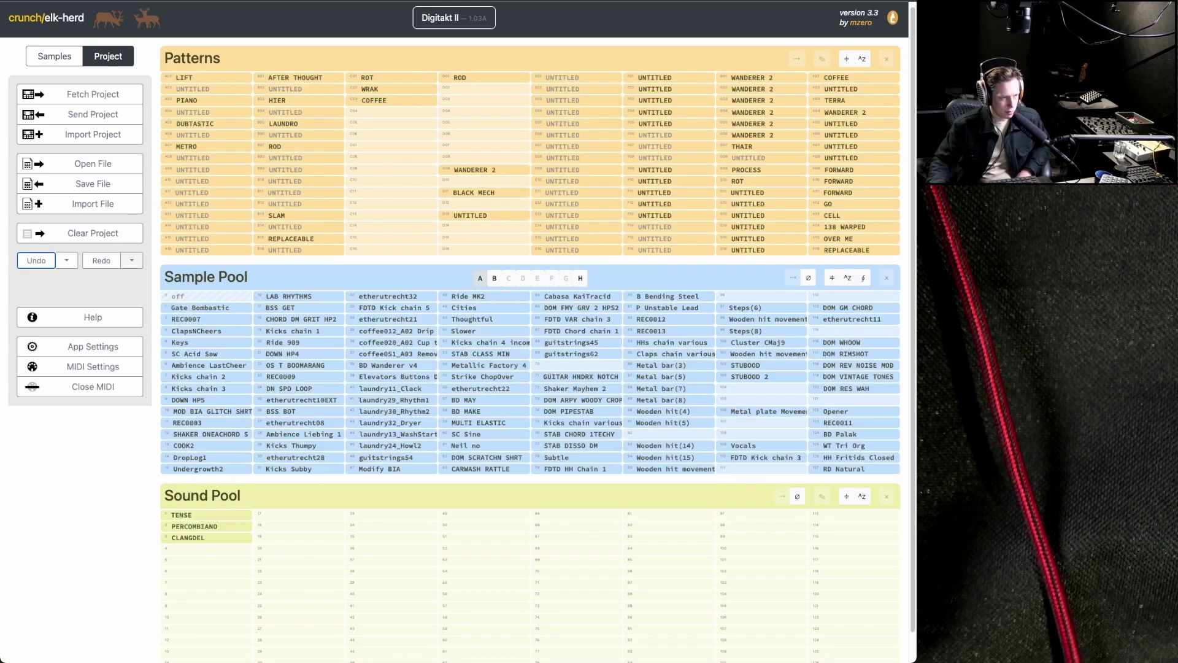
pyautogui.click(102, 260)
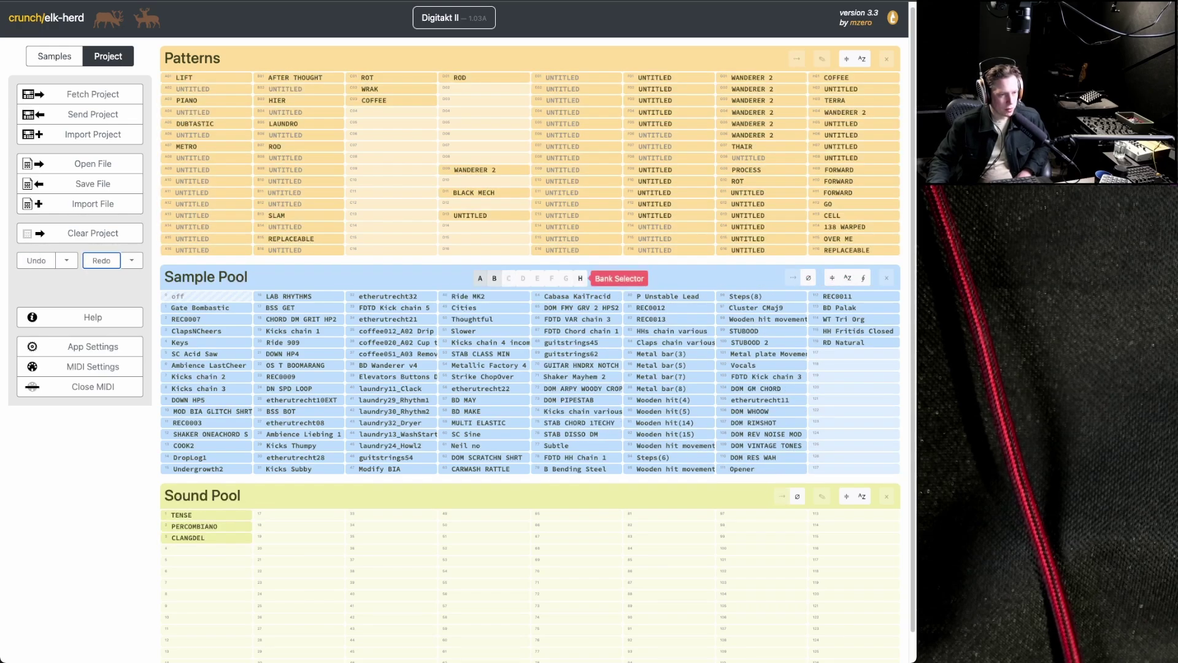
# - Compact the samples in bank H of the sample pool and return to bank A
pyautogui.click(495, 279)
pyautogui.click(580, 279)
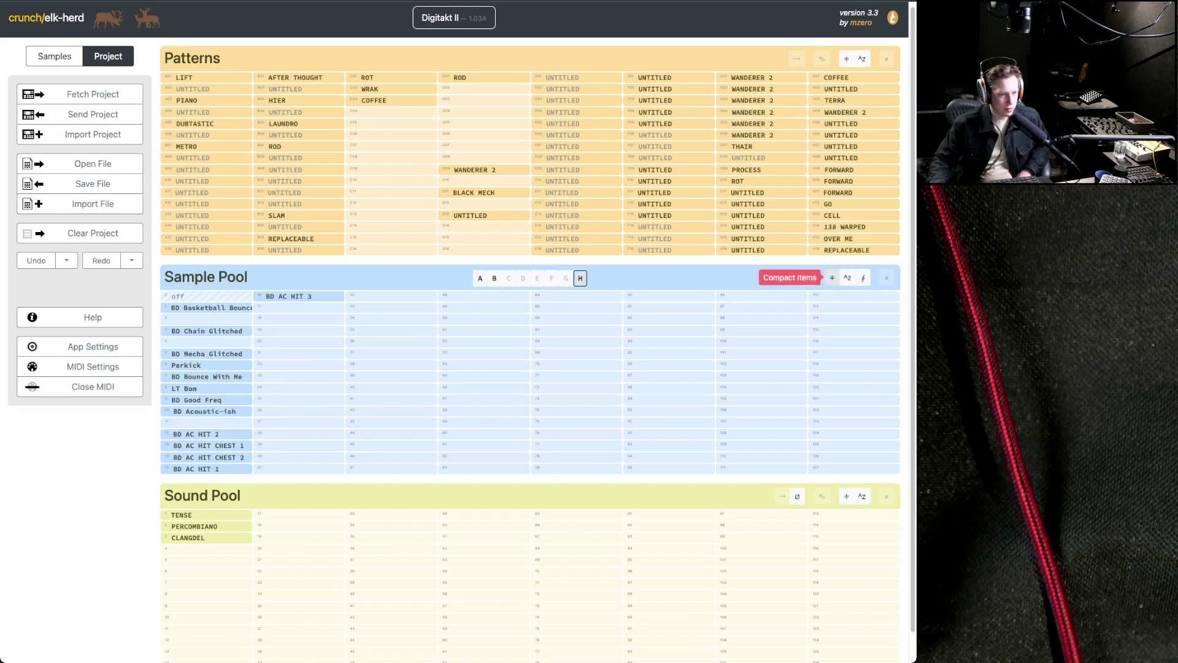
pyautogui.click(832, 277)
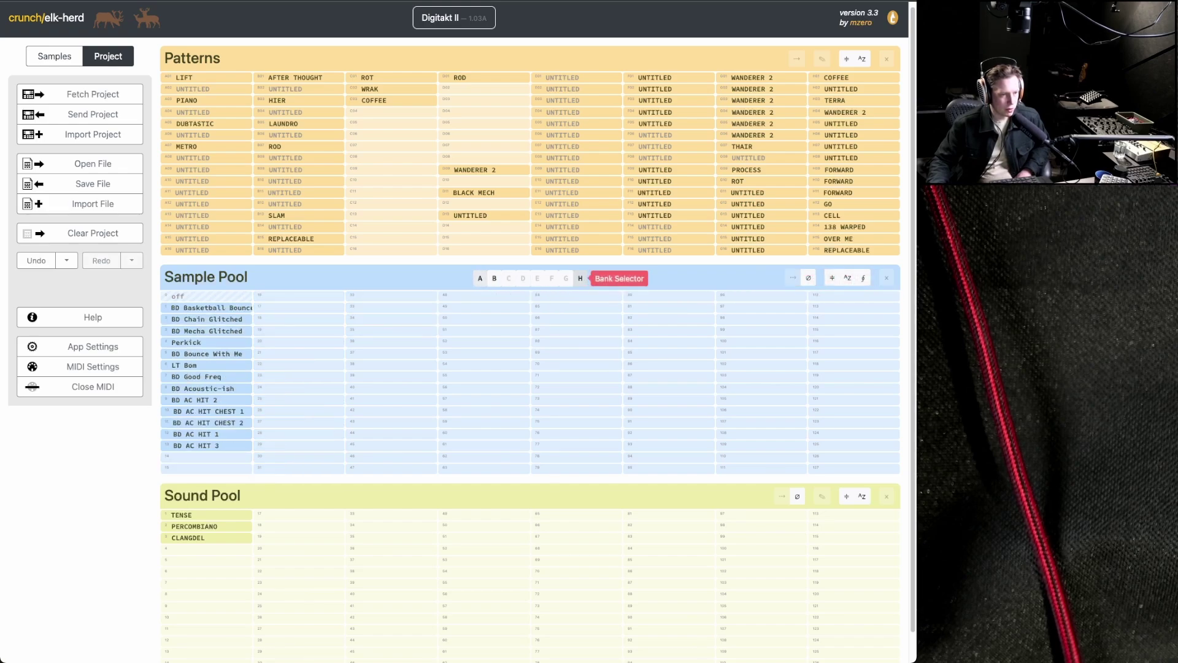
pyautogui.click(480, 278)
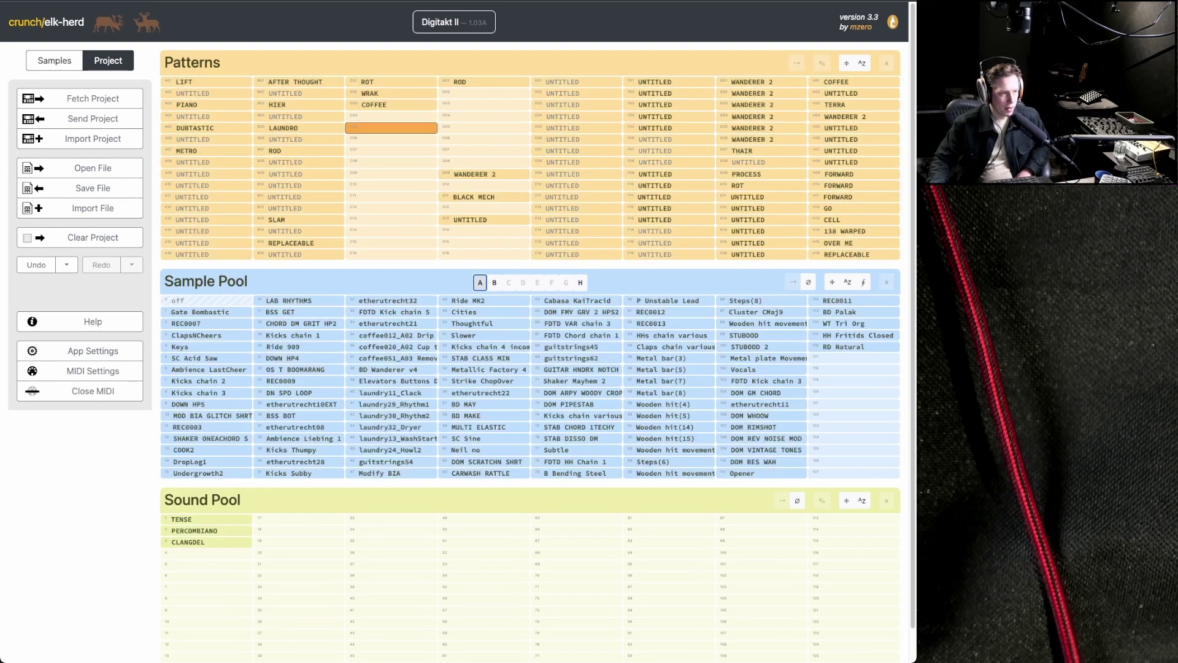
# - Check the sample usage of the untitled patterns in bank B and delete patterns B08 to B12
pyautogui.click(299, 128)
pyautogui.click(299, 139)
pyautogui.click(299, 219)
pyautogui.click(299, 162)
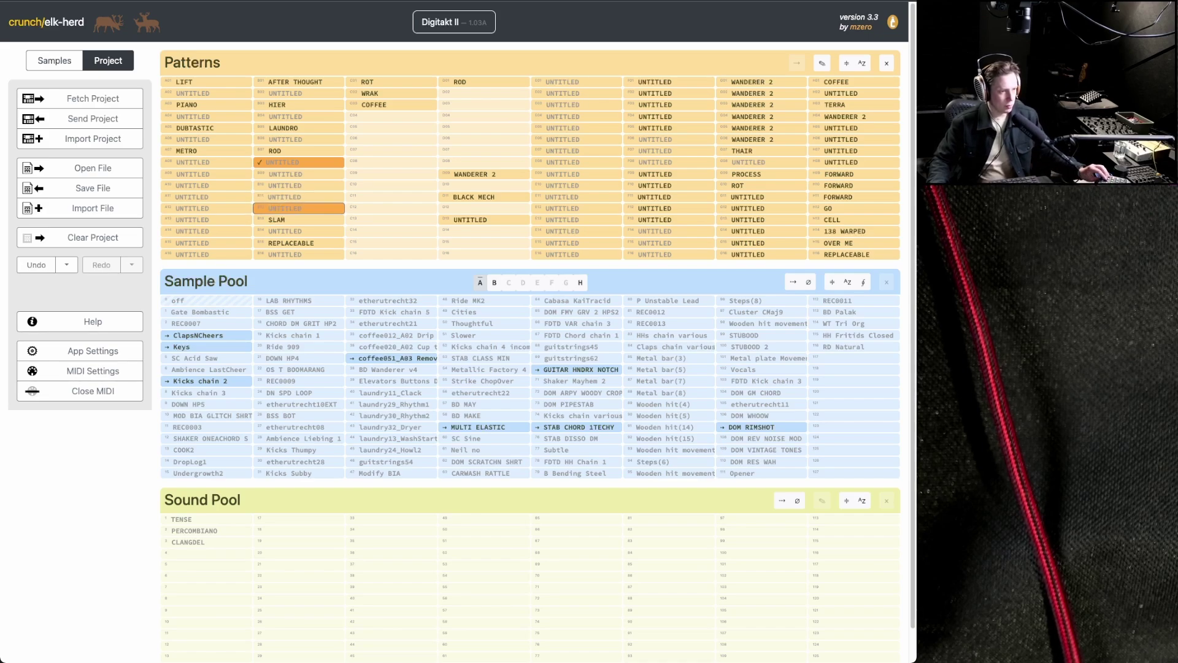
pyautogui.click(299, 185)
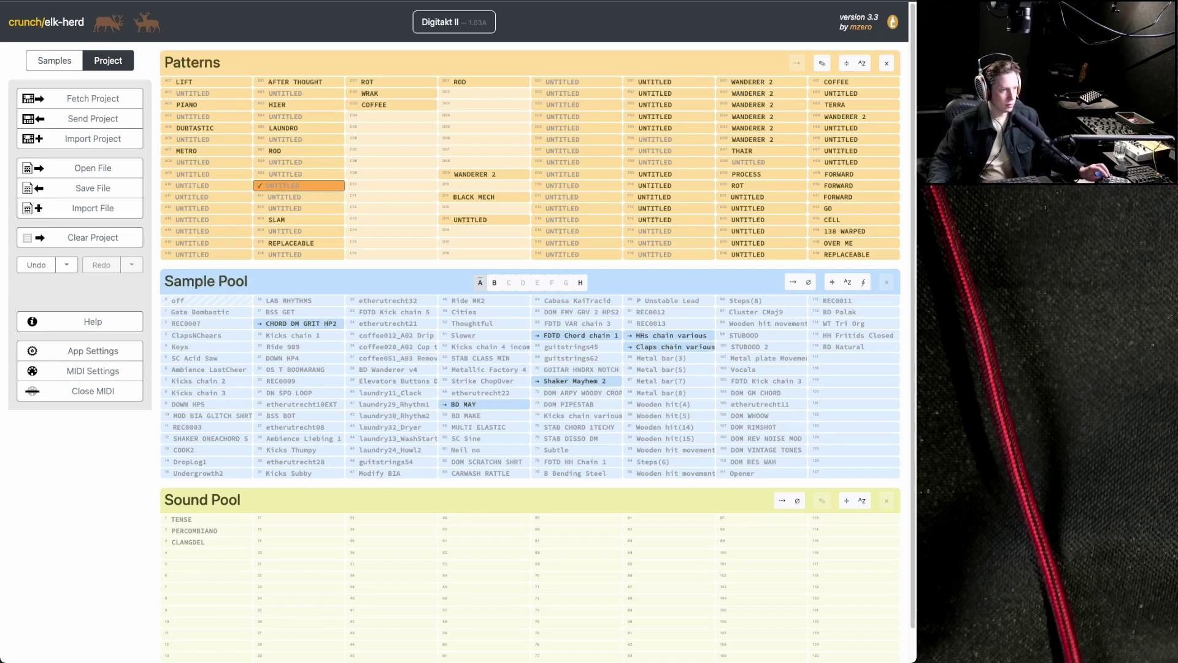
pyautogui.click(298, 151)
pyautogui.click(299, 163)
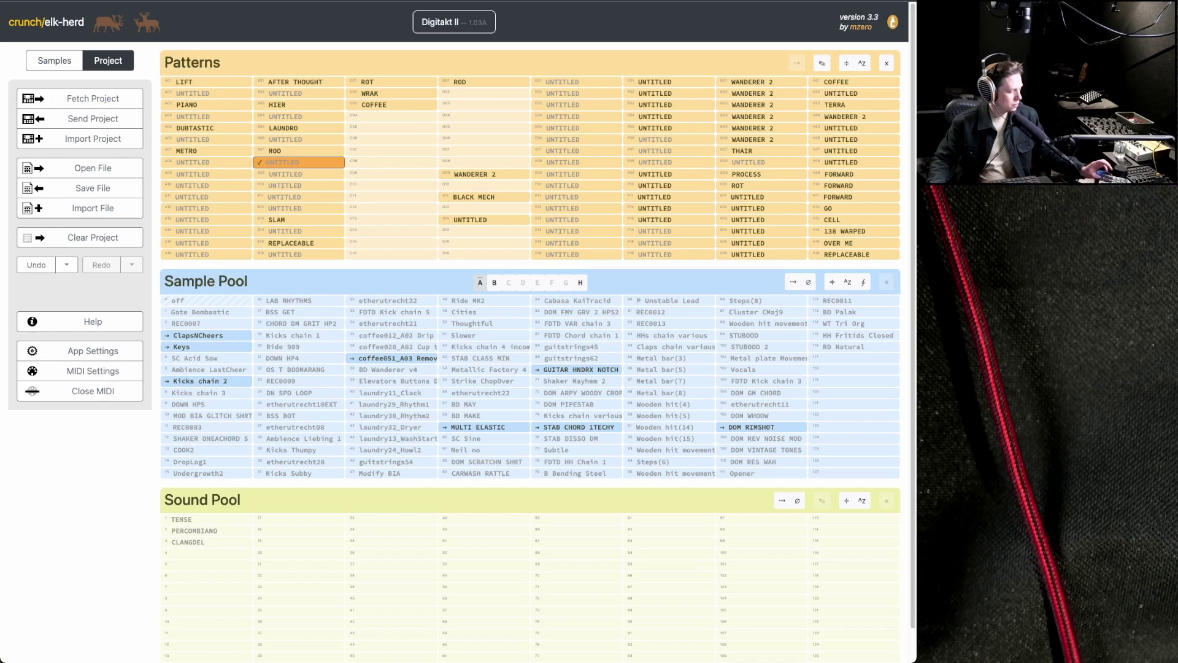
pyautogui.keyDown('shift'); pyautogui.click(298, 208); pyautogui.keyUp('shift')
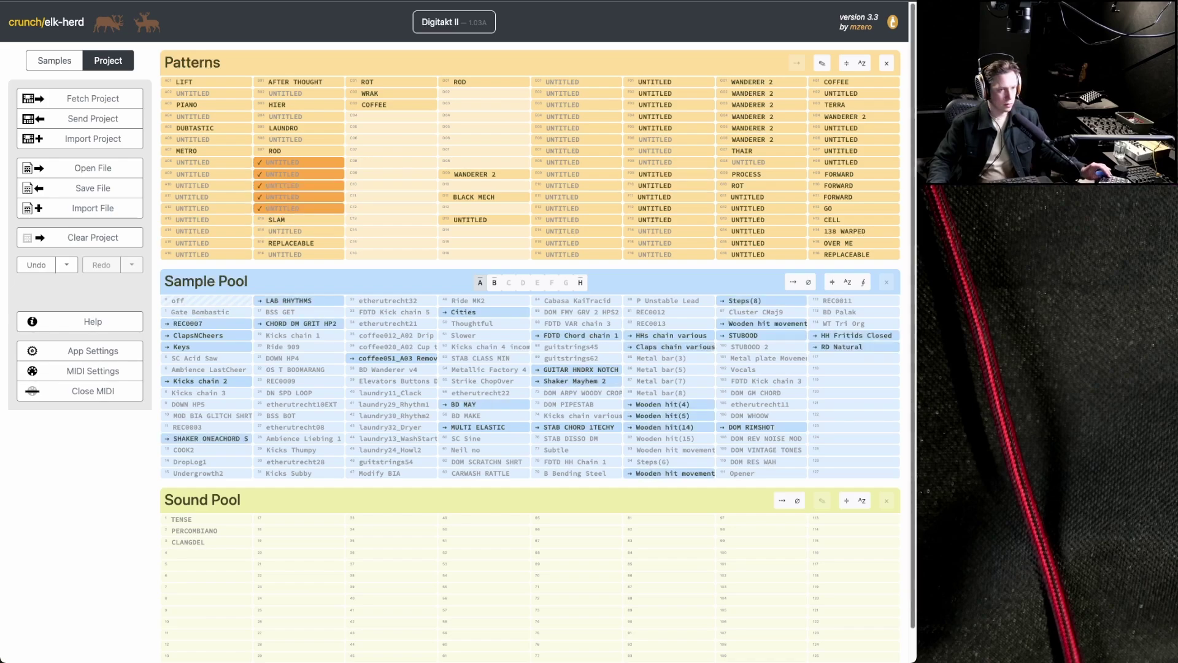
pyautogui.click(887, 63)
# - Delete all sixteen untitled patterns in bank E
pyautogui.click(576, 82)
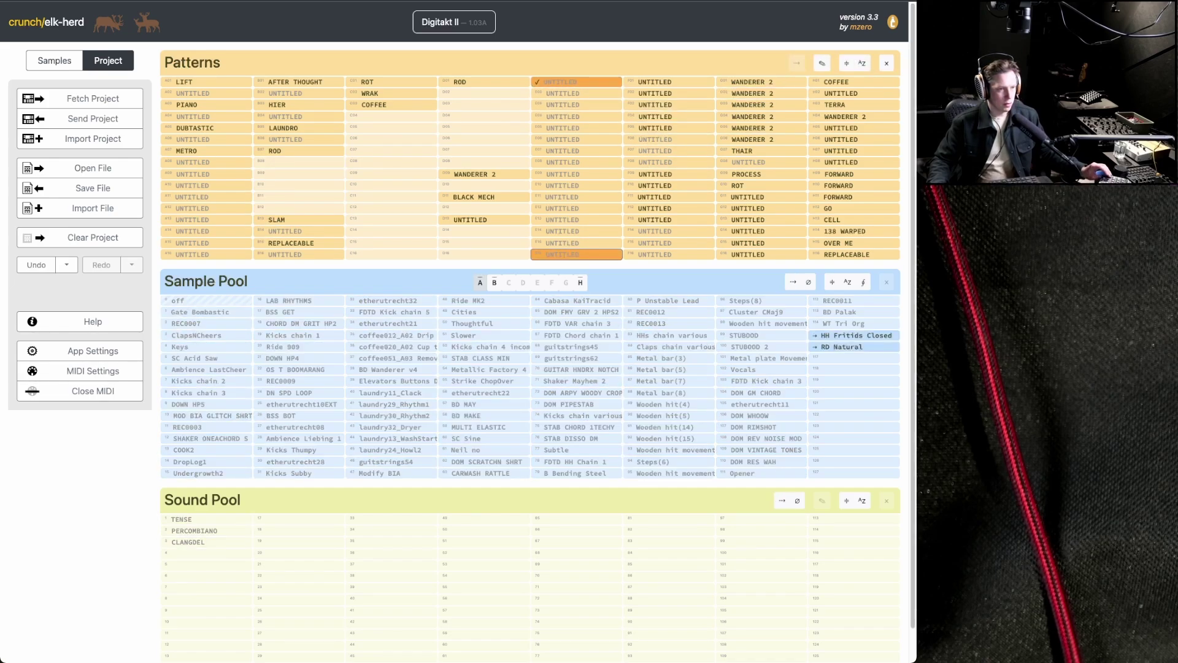
pyautogui.keyDown('shift'); pyautogui.click(576, 254); pyautogui.keyUp('shift')
pyautogui.click(886, 62)
# - Delete the untitled patterns A08 to A16 in bank A
pyautogui.click(669, 150)
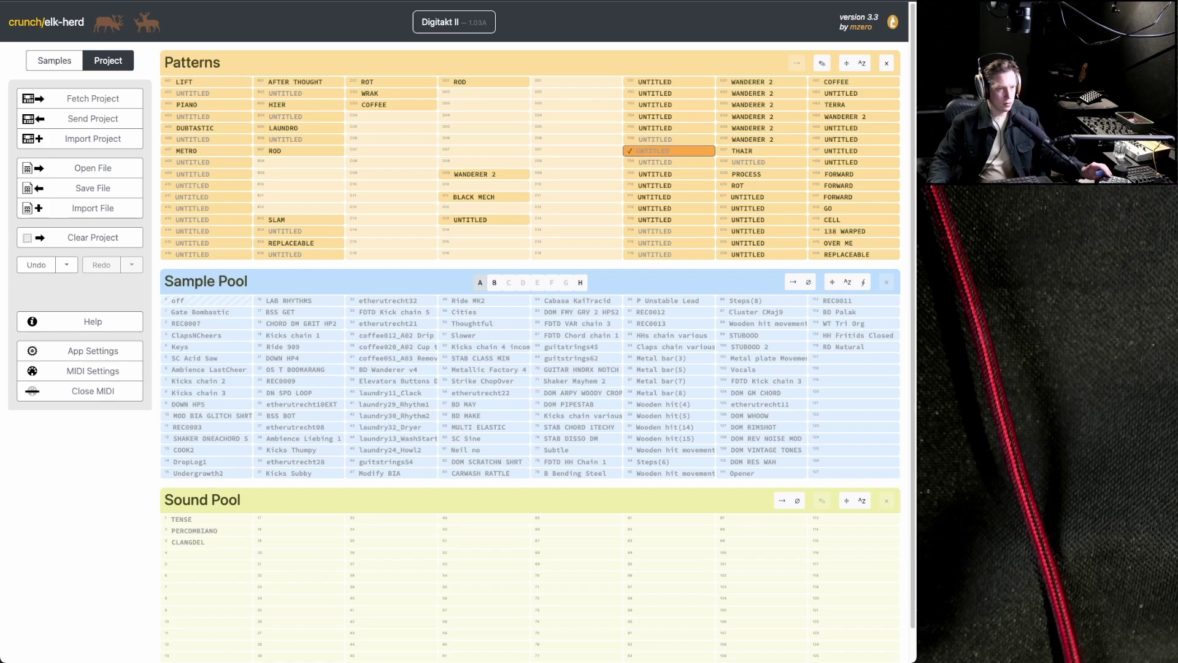
pyautogui.click(206, 162)
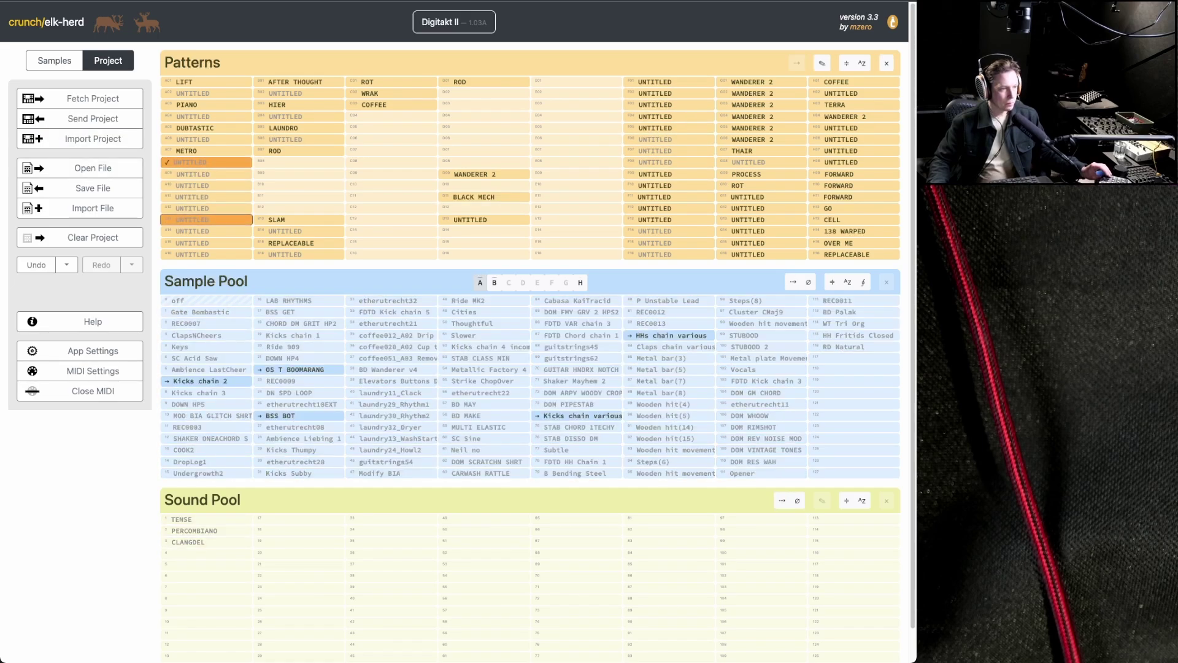
pyautogui.keyDown('shift'); pyautogui.click(206, 254); pyautogui.keyUp('shift')
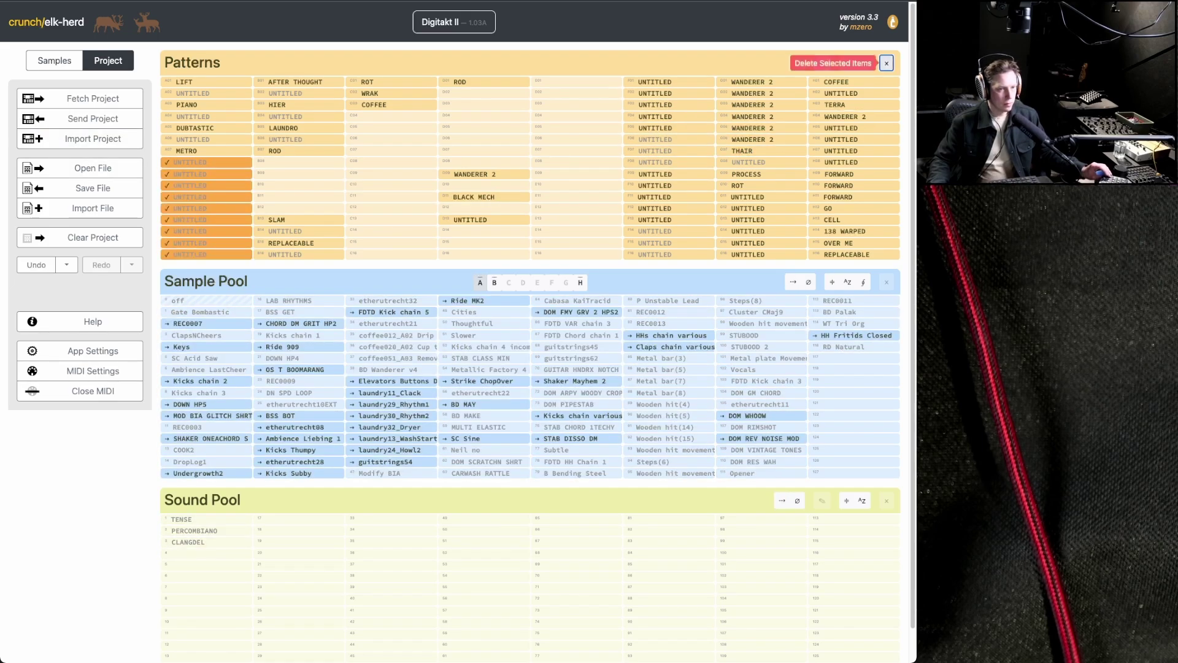
pyautogui.click(886, 62)
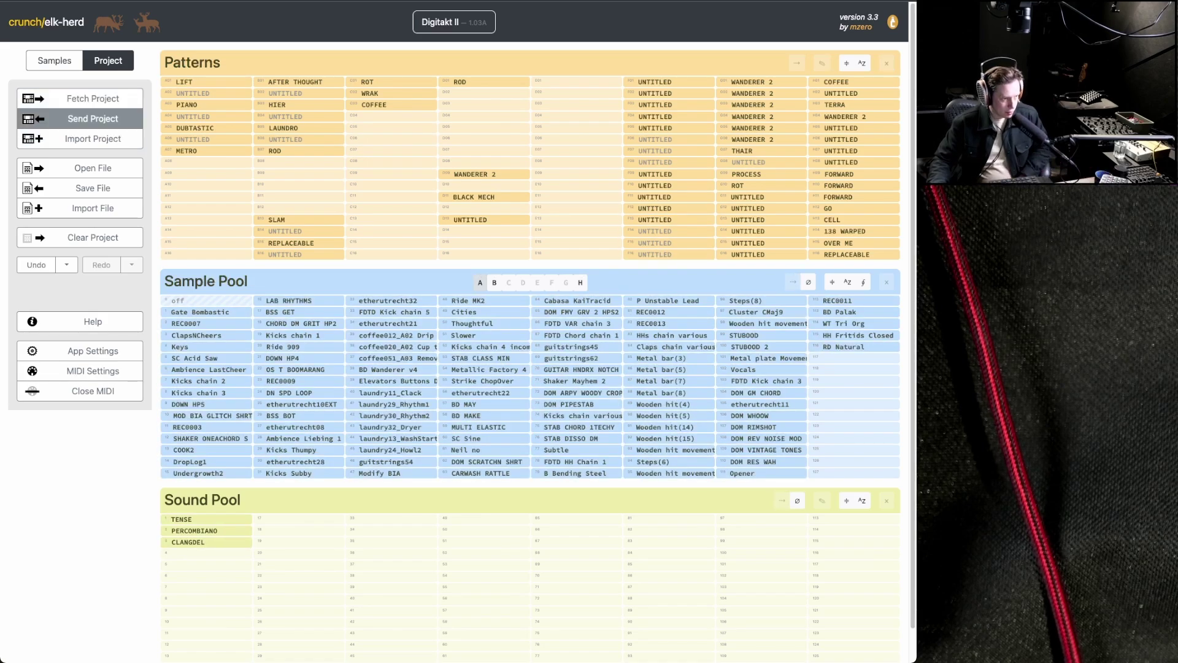
# - Send the edited project to the connected Digitakt II
pyautogui.click(202, 127)
pyautogui.click(92, 119)
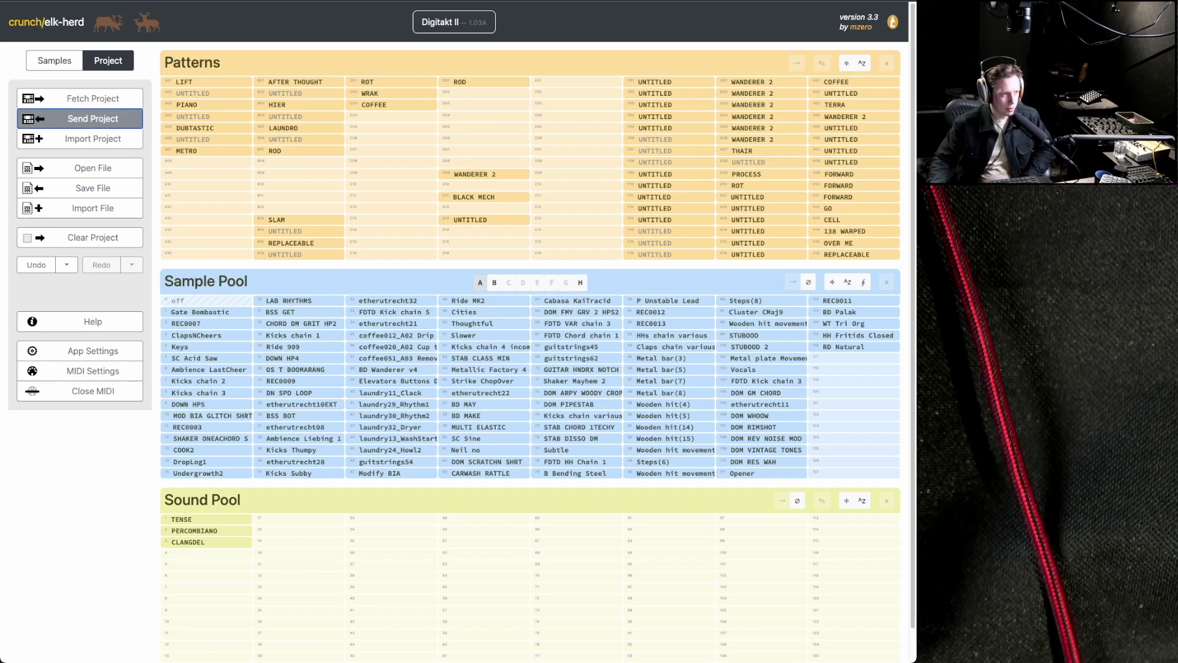
pyautogui.press('Return')
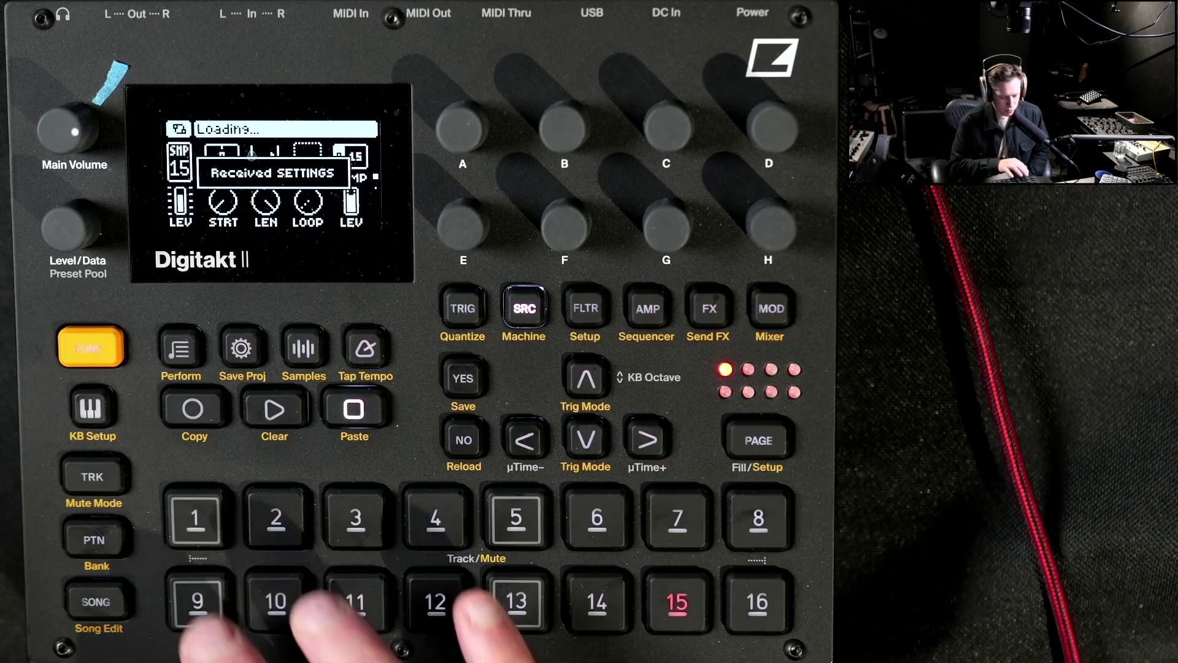
pyautogui.click(94, 540)
pyautogui.click(677, 601)
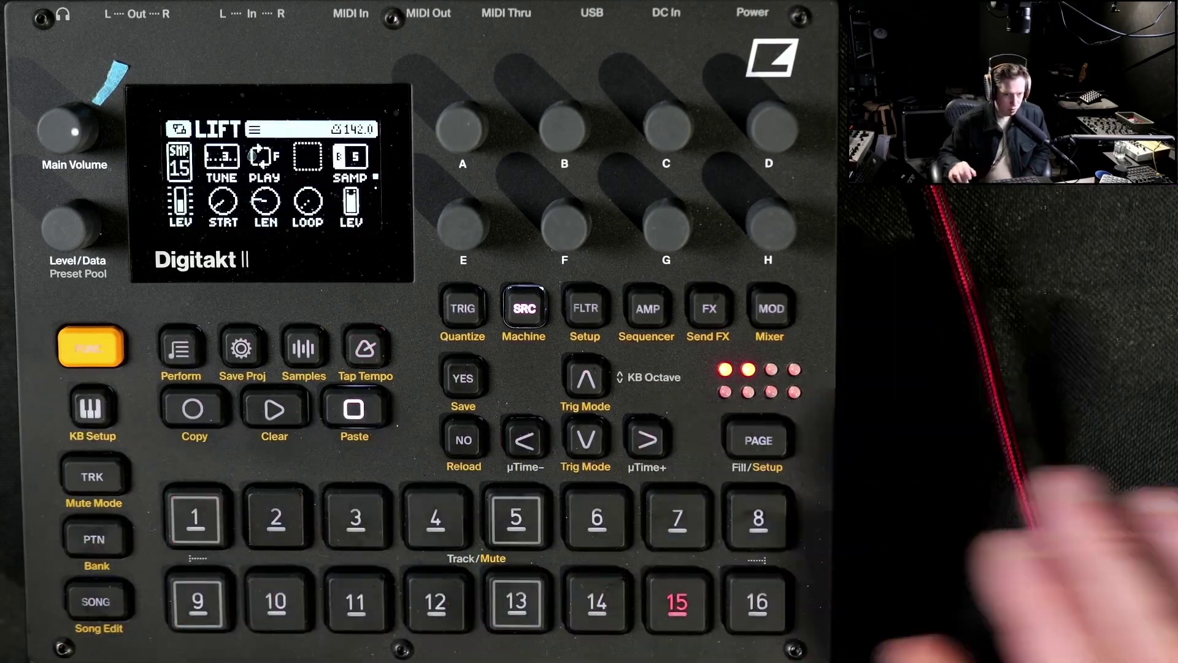
pyautogui.click(94, 540)
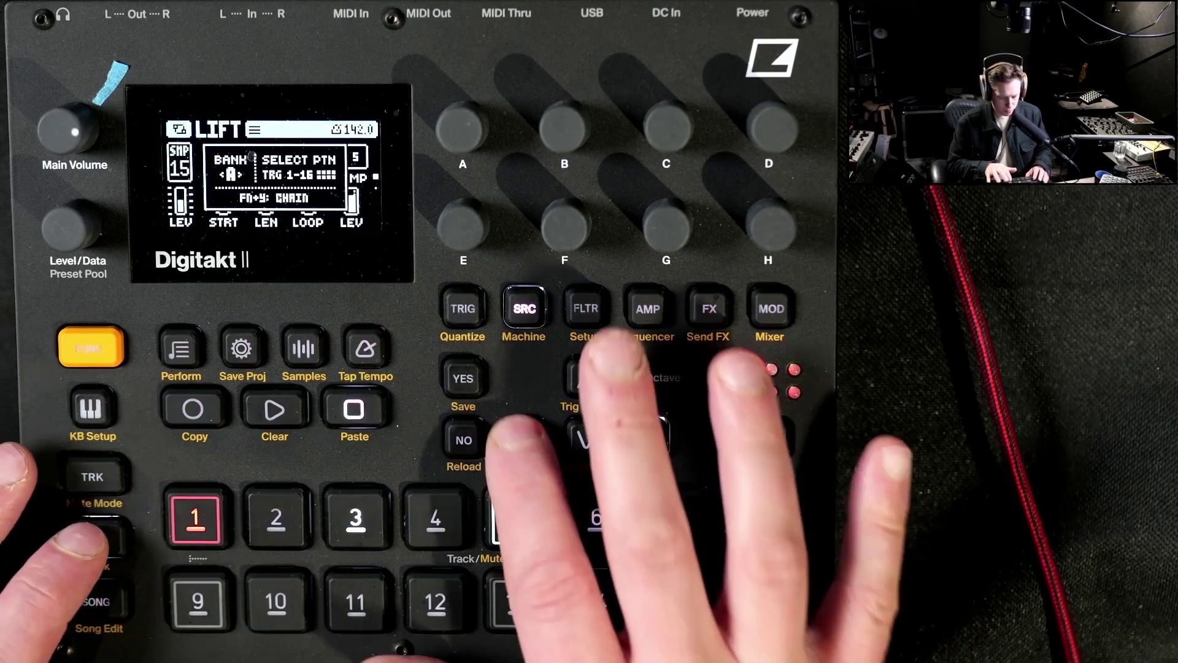
pyautogui.click(436, 519)
pyautogui.click(274, 409)
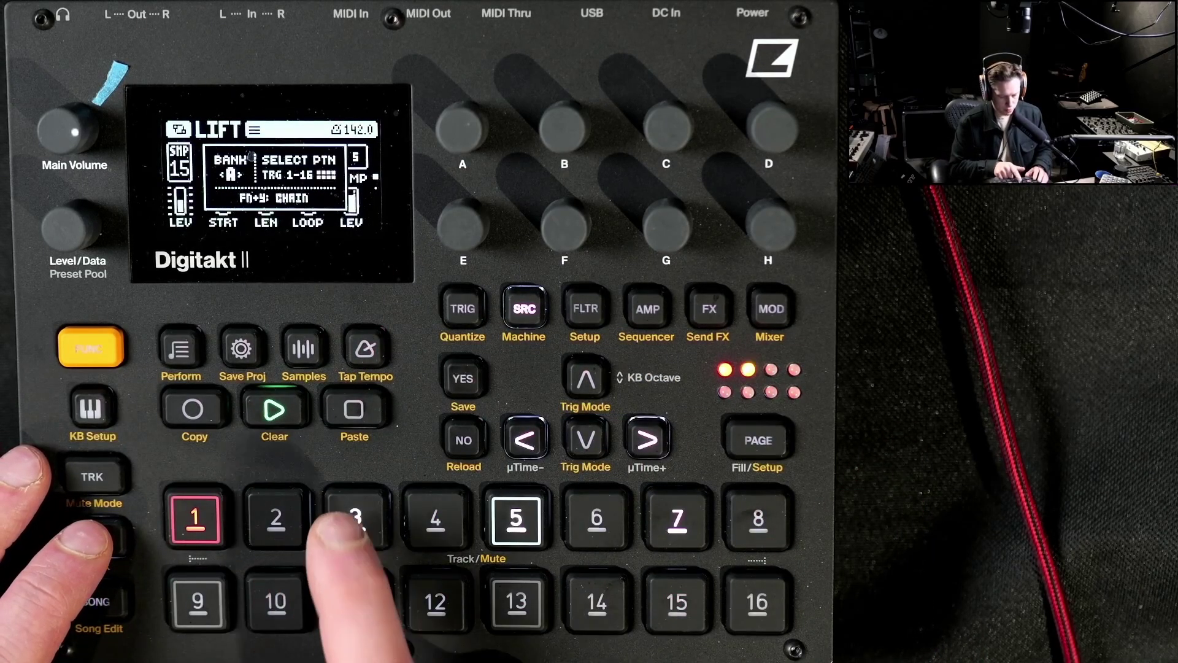
pyautogui.click(436, 519)
pyautogui.click(94, 540)
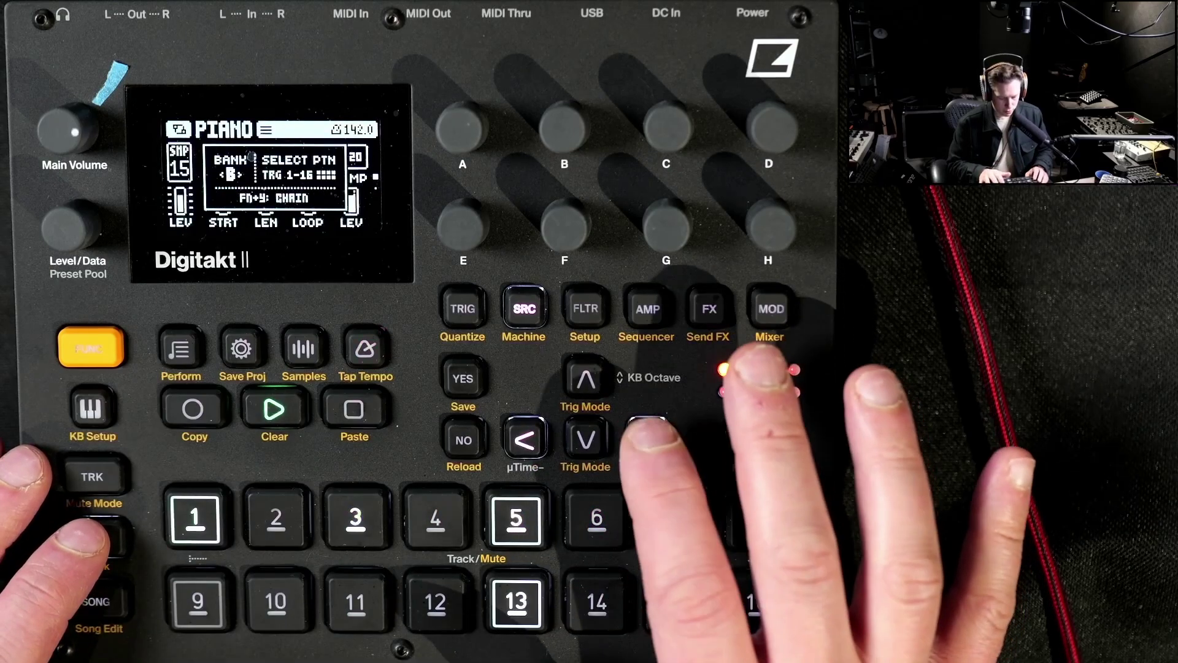
pyautogui.click(647, 438)
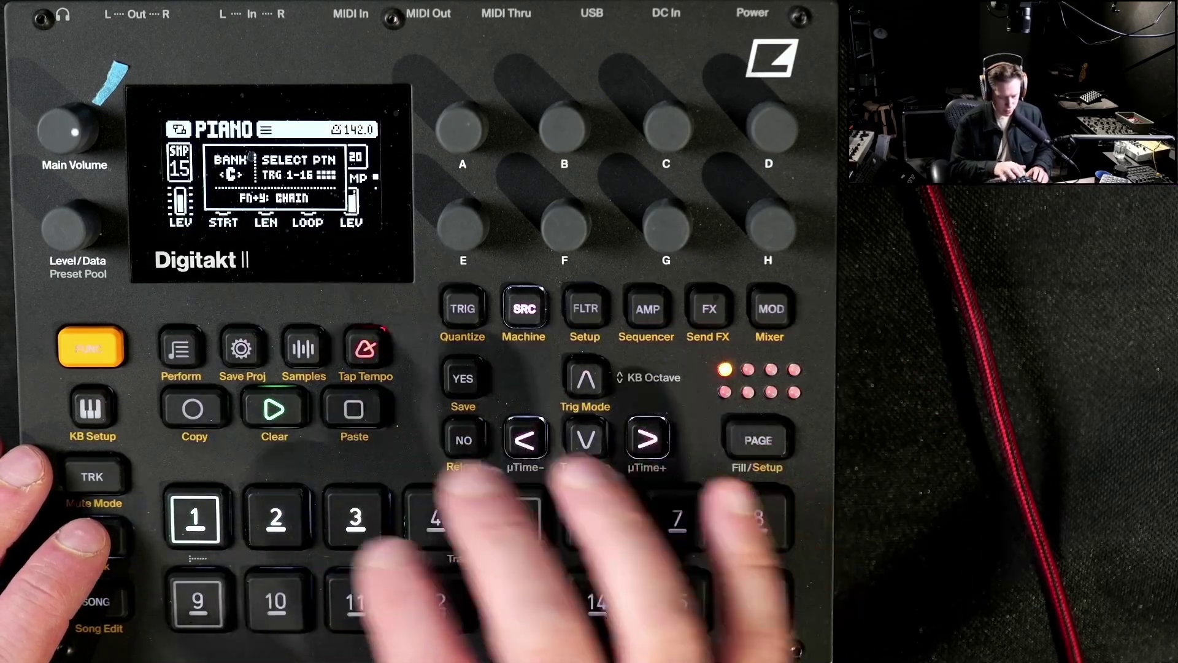
pyautogui.click(516, 518)
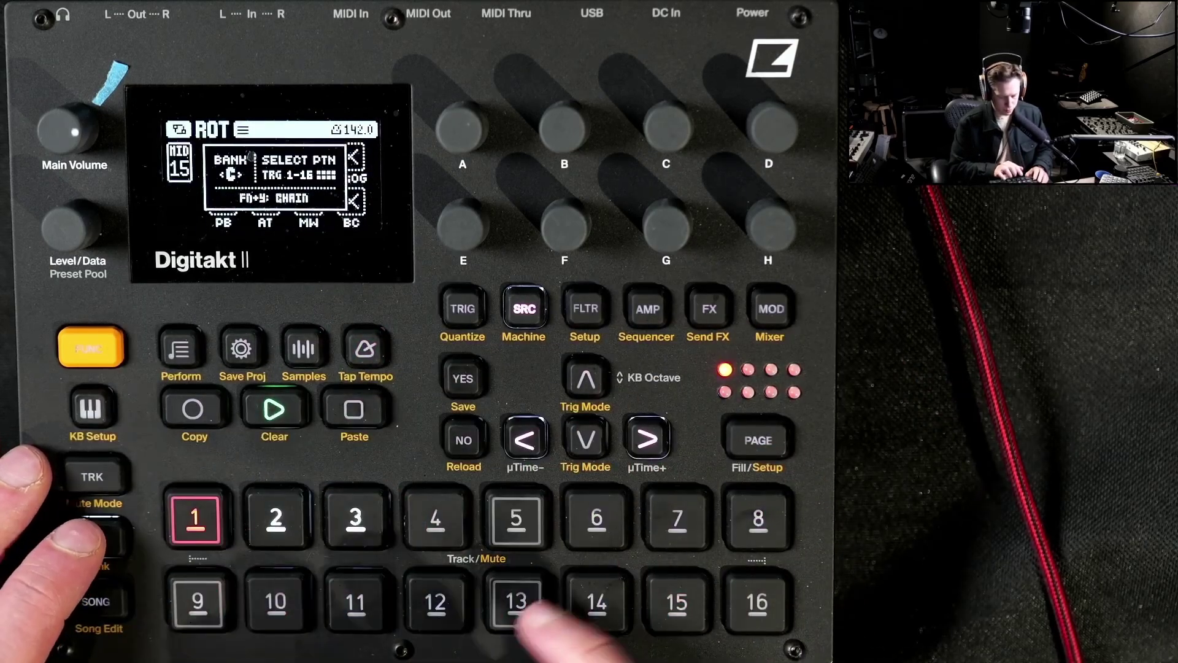
pyautogui.click(677, 602)
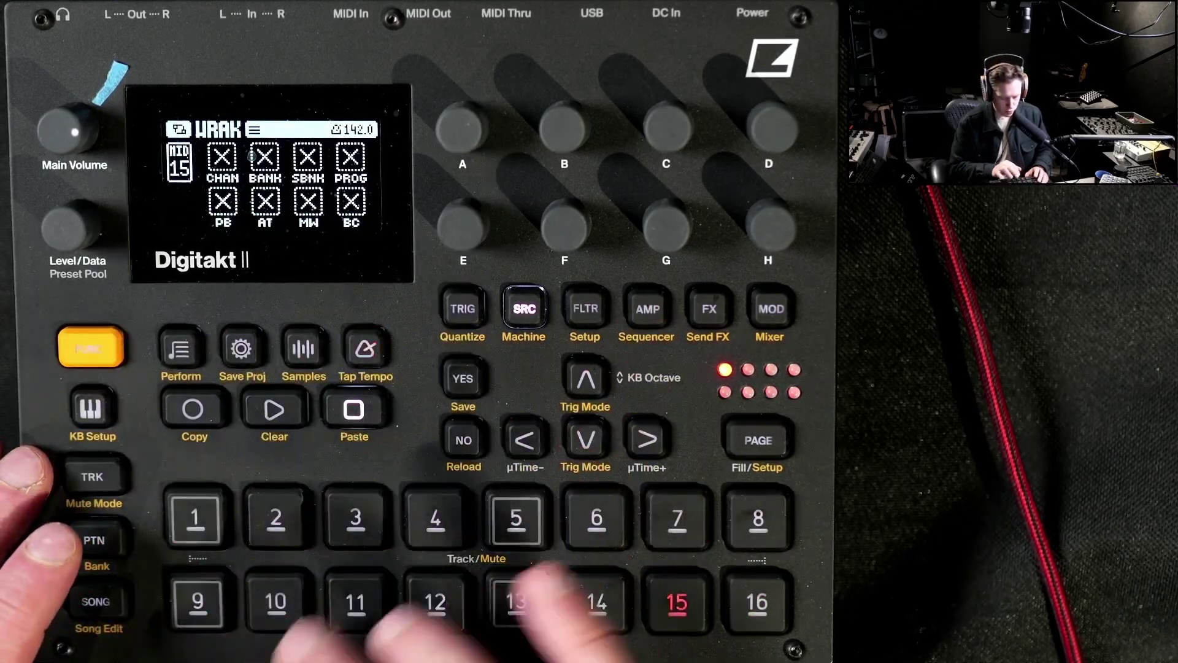
pyautogui.click(647, 439)
pyautogui.click(677, 602)
pyautogui.click(273, 410)
pyautogui.click(524, 440)
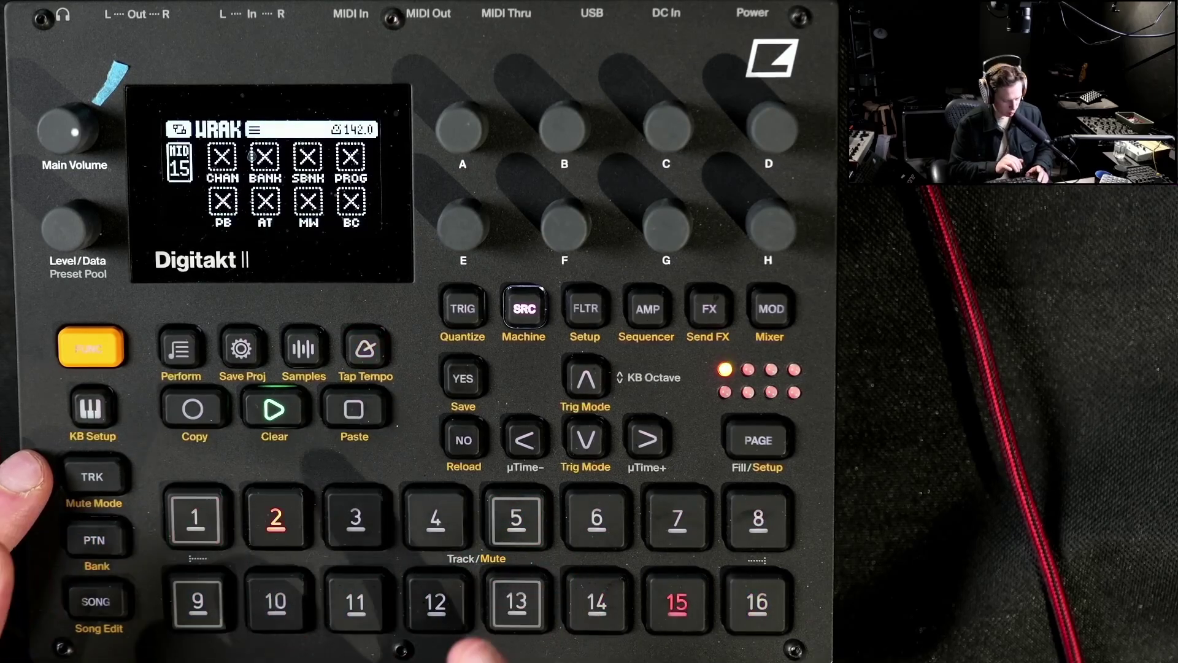
pyautogui.click(354, 409)
pyautogui.click(273, 409)
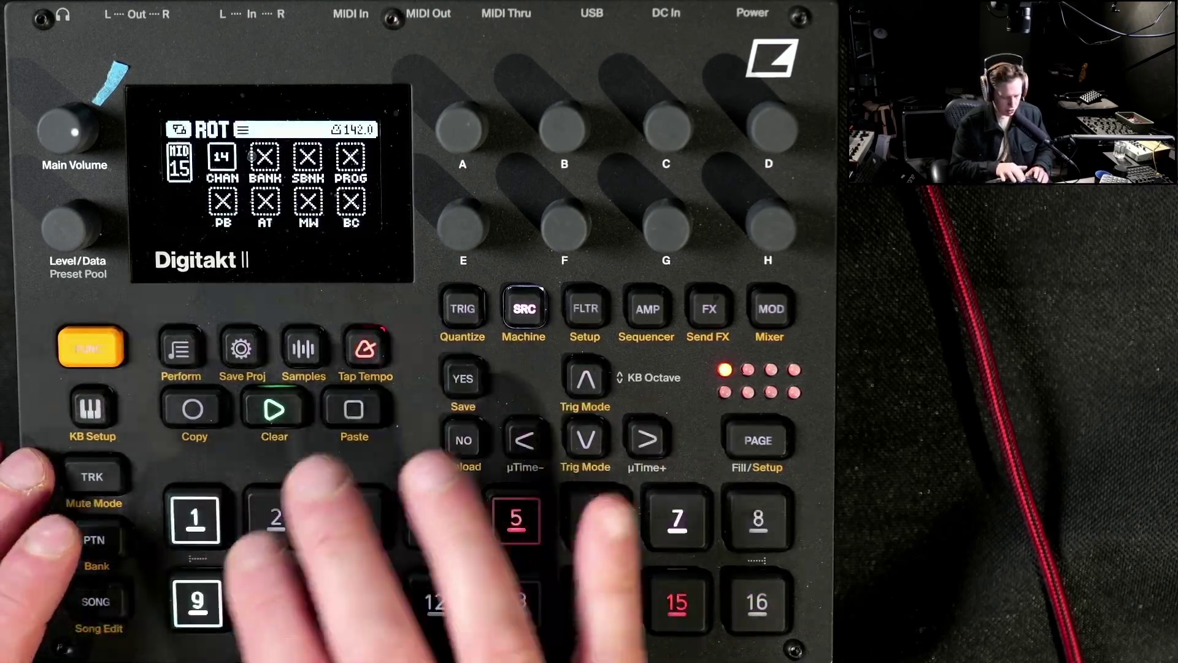
pyautogui.click(94, 539)
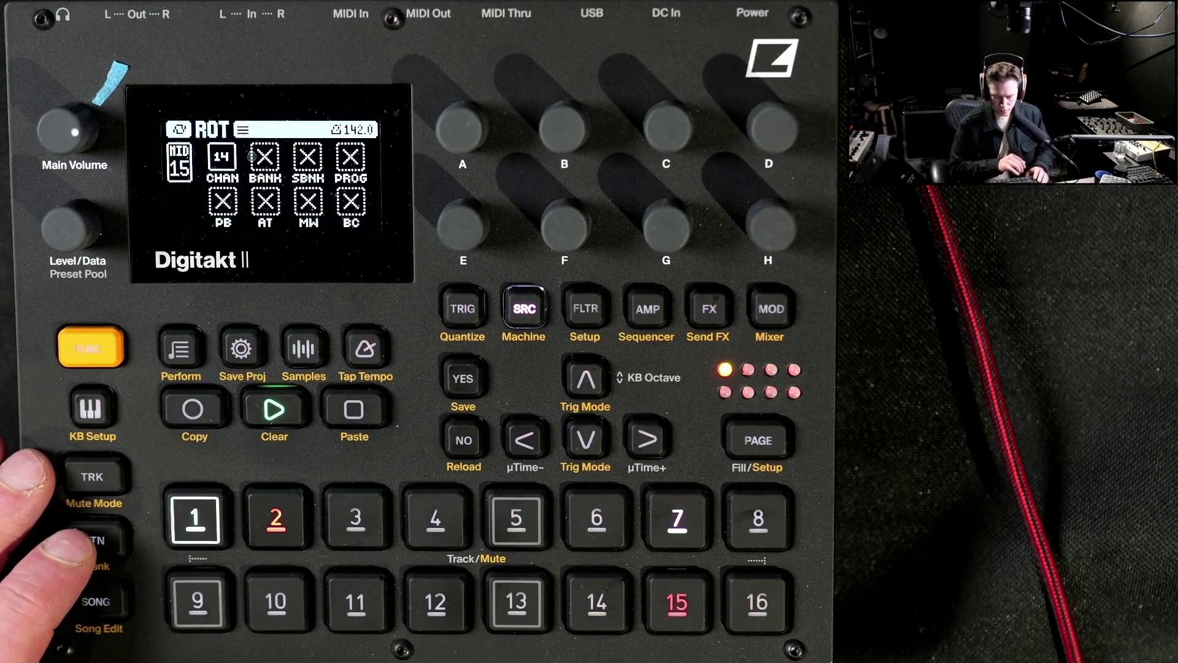
pyautogui.click(516, 518)
pyautogui.click(91, 347)
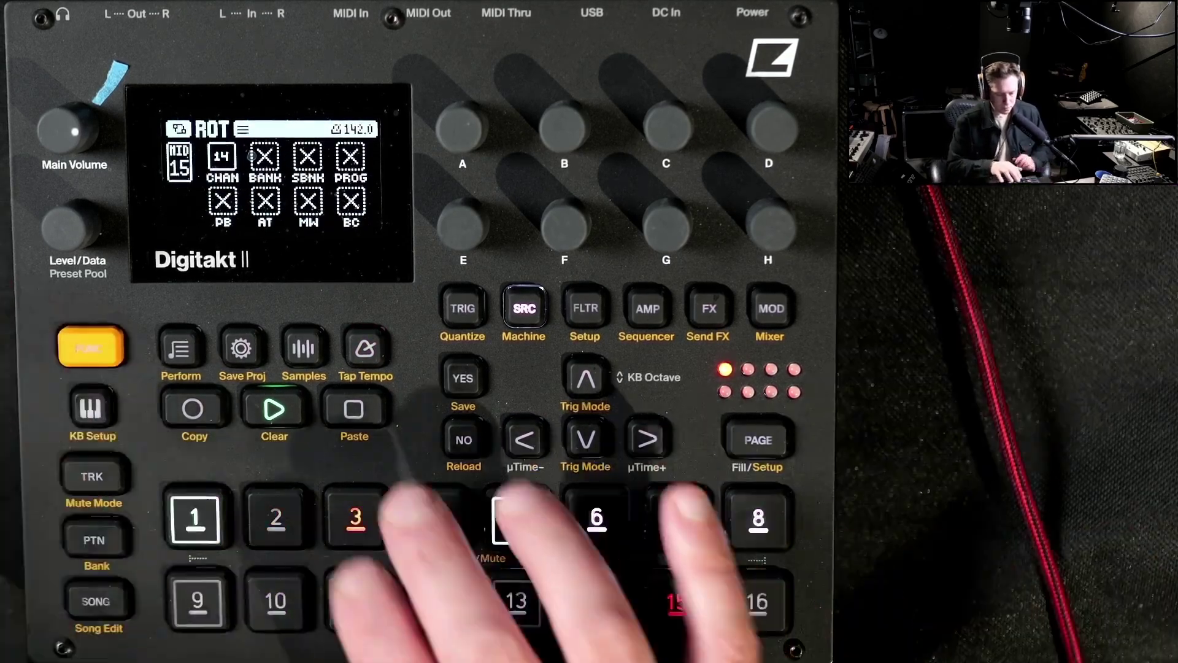
pyautogui.click(353, 408)
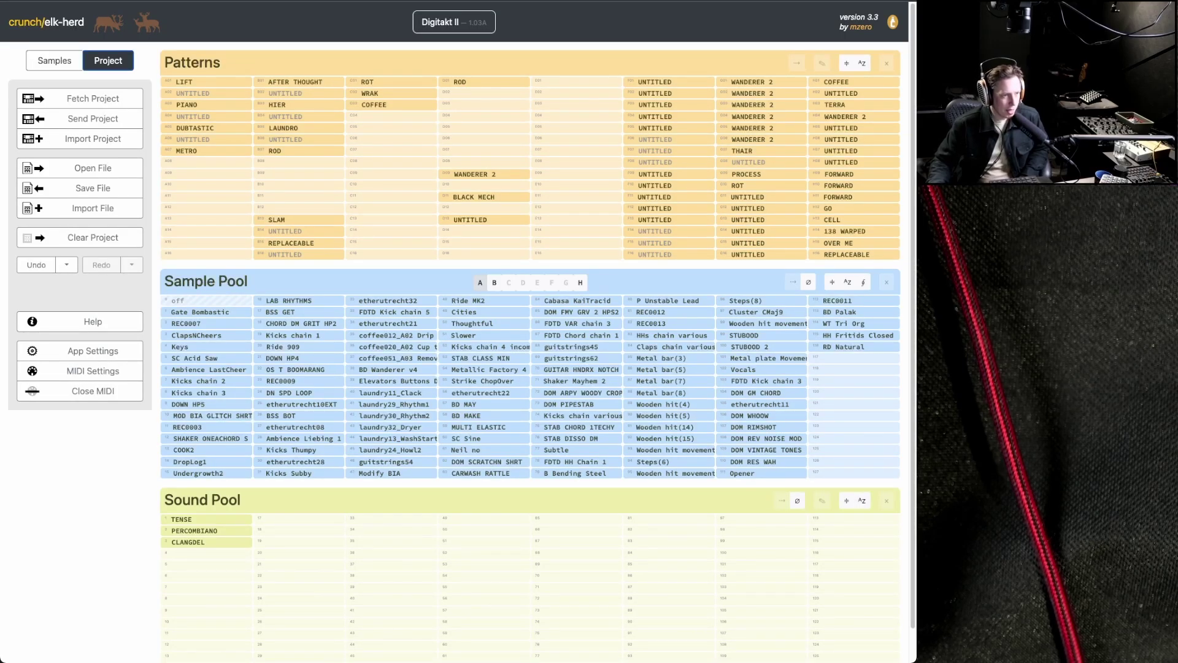
# - Open the application settings page from the project view
pyautogui.click(93, 350)
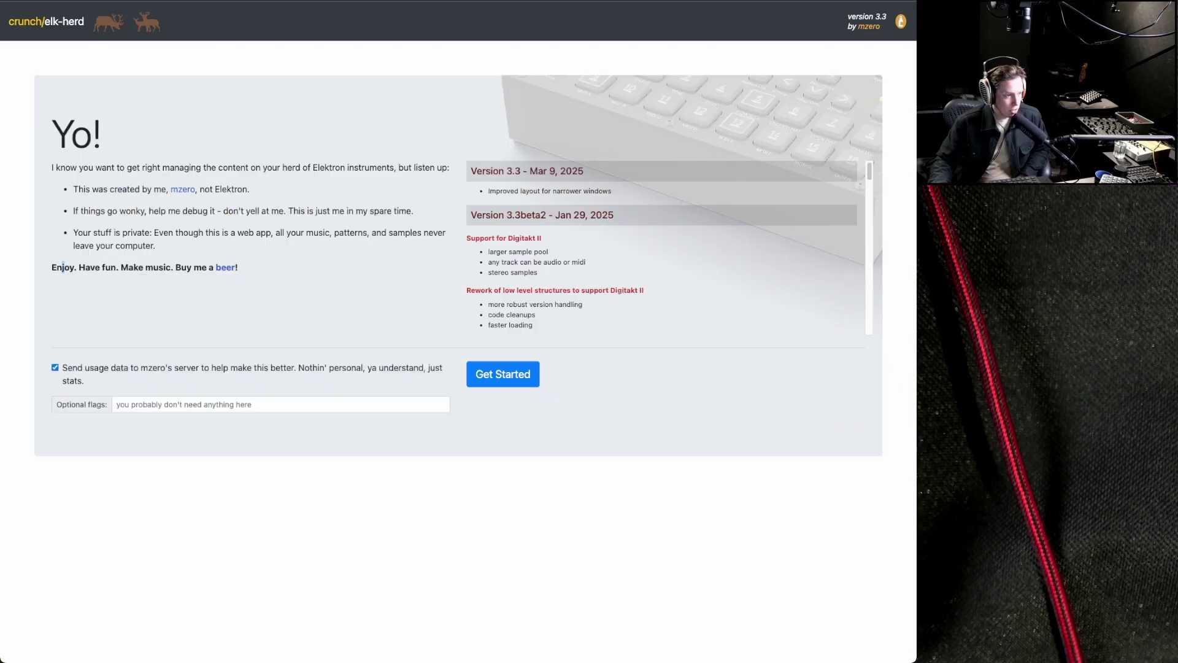